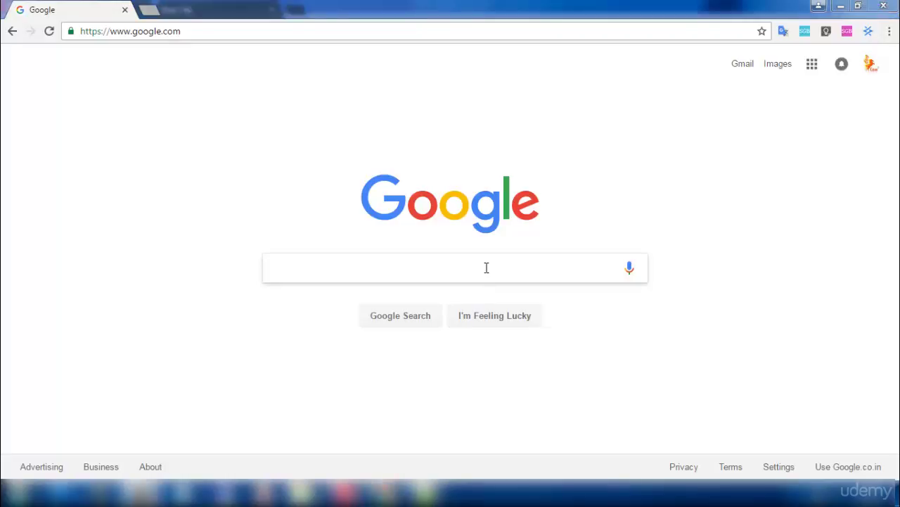
Search Google for 'godaddy', then 'godaddy usa coupon' and 'godaddy uk coupon'.
{"action": "type", "text": "godaddy"}
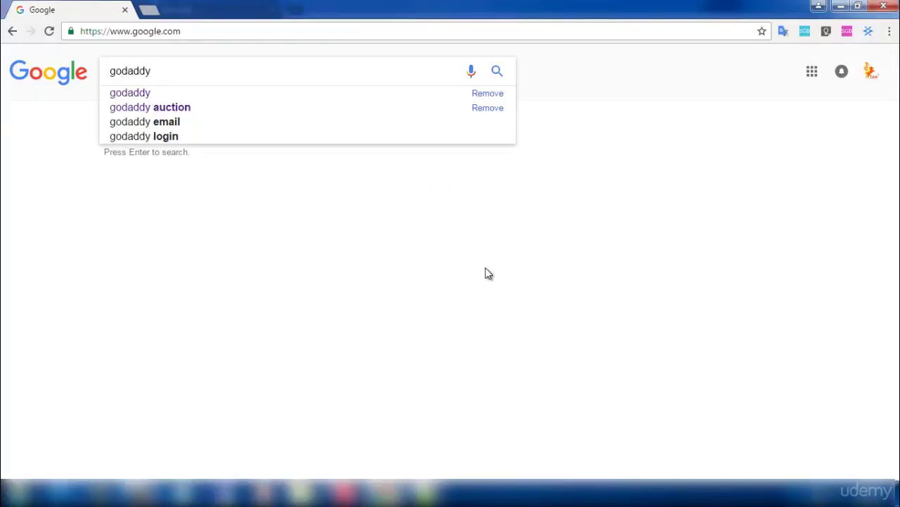
{"action": "key", "text": "Return"}
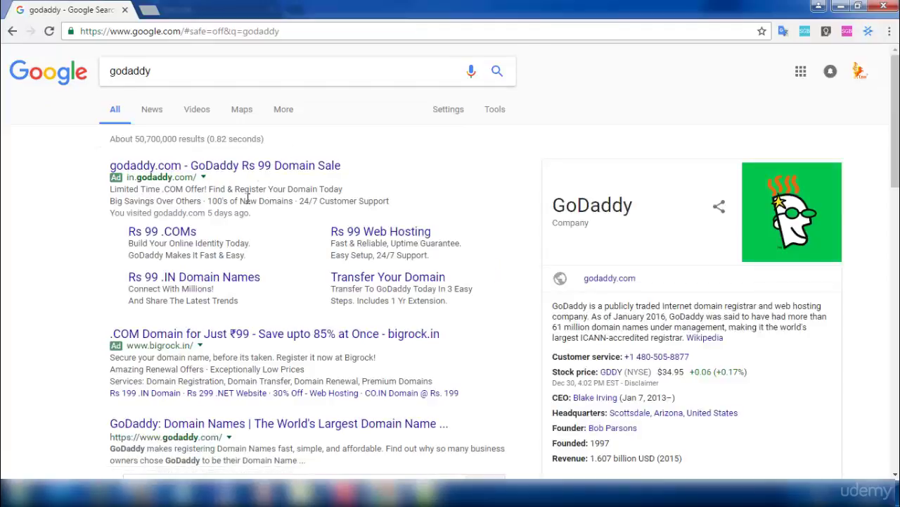
{"action": "left_click", "coordinate": [268, 74]}
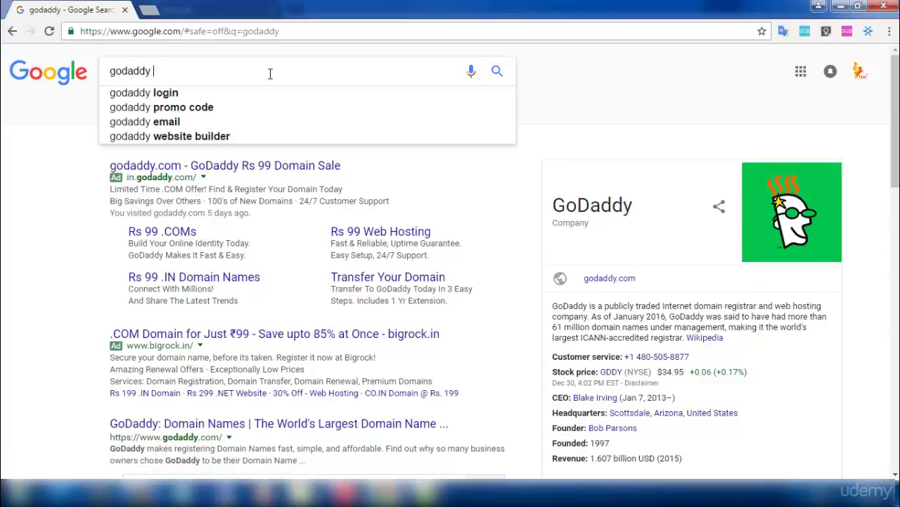
{"action": "type", "text": "usa coupon"}
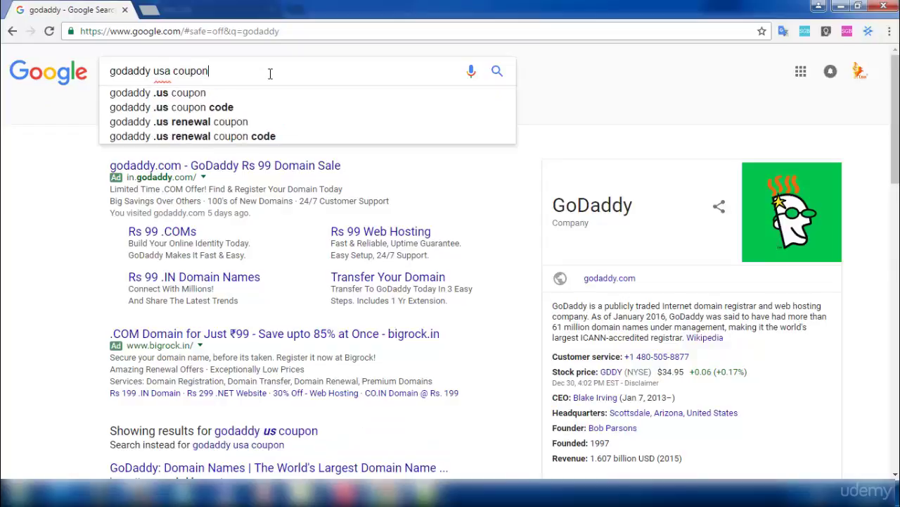
{"action": "key", "text": "Return"}
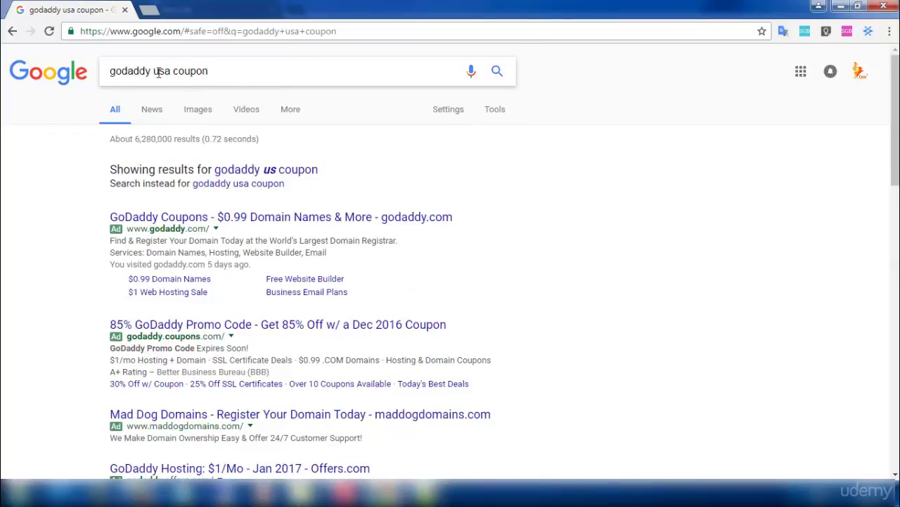
{"action": "left_click_drag", "start_coordinate": [159, 73], "coordinate": [167, 71]}
{"action": "type", "text": "k"}
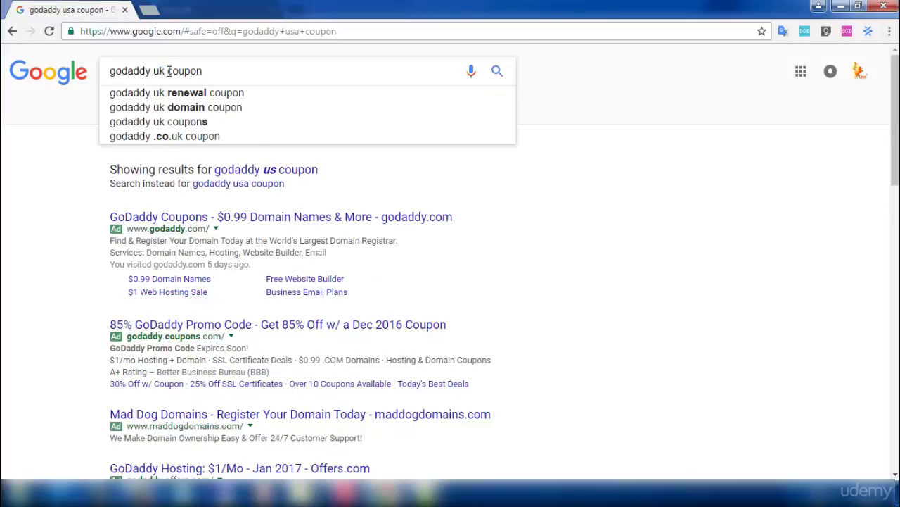
{"action": "key", "text": "Return"}
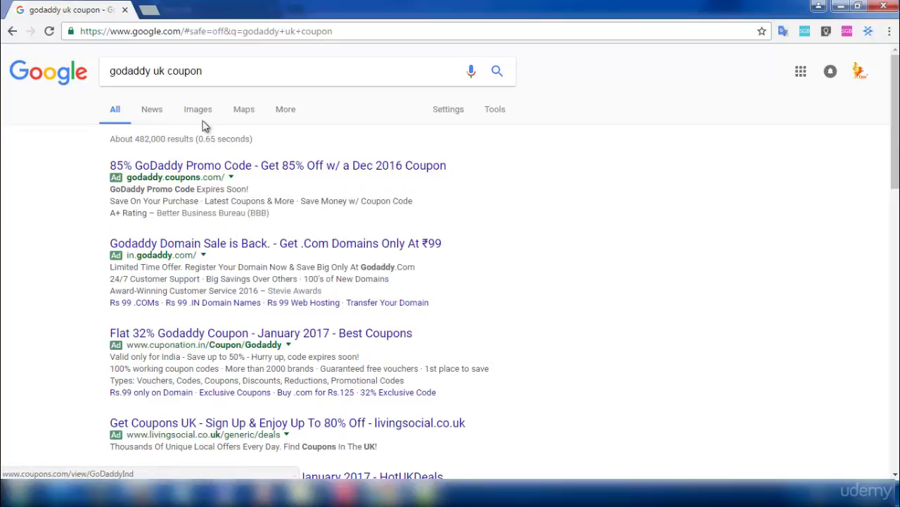
Search 'godaddy australia coupon', then return the query to plain 'godaddy' and search.
{"action": "left_click_drag", "start_coordinate": [153, 71], "coordinate": [163, 71]}
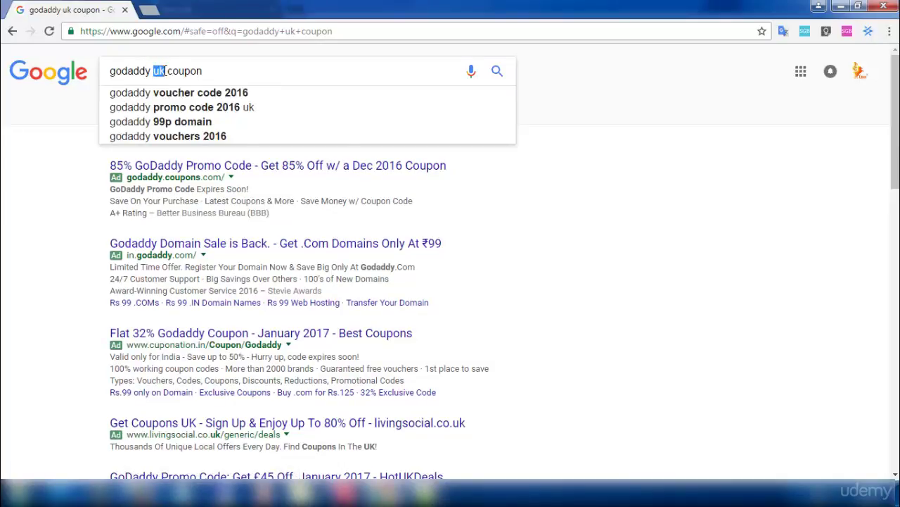
{"action": "type", "text": "australia"}
{"action": "key", "text": "Return"}
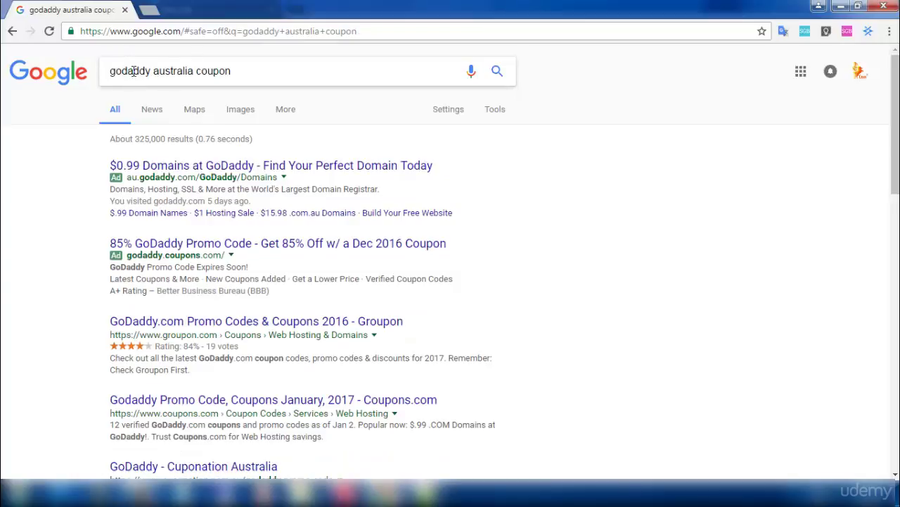
{"action": "left_click_drag", "start_coordinate": [152, 71], "coordinate": [343, 71]}
{"action": "key", "text": "BackSpace"}
{"action": "key", "text": "Return"}
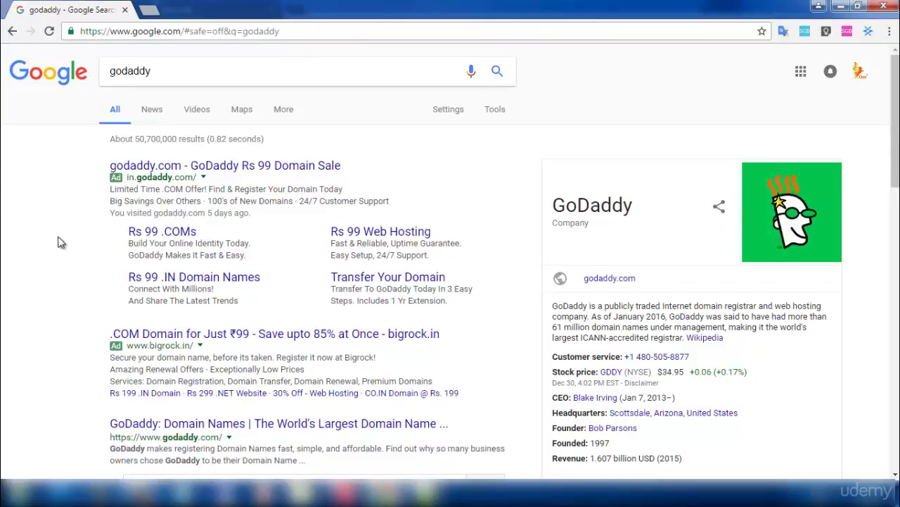
Open the GoDaddy Rs 99 Domain Sale ad in a new tab and reach its domain search field.
{"action": "middle_click", "coordinate": [220, 167]}
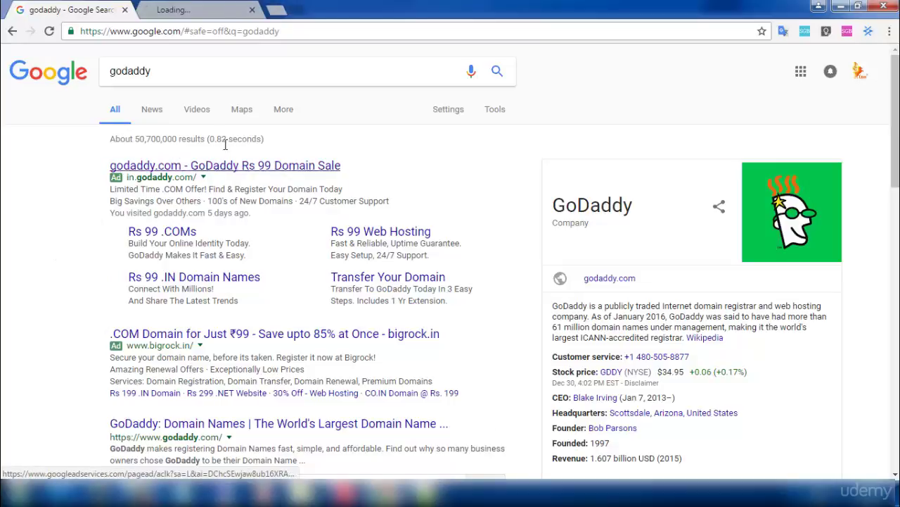
{"action": "left_click", "coordinate": [168, 13]}
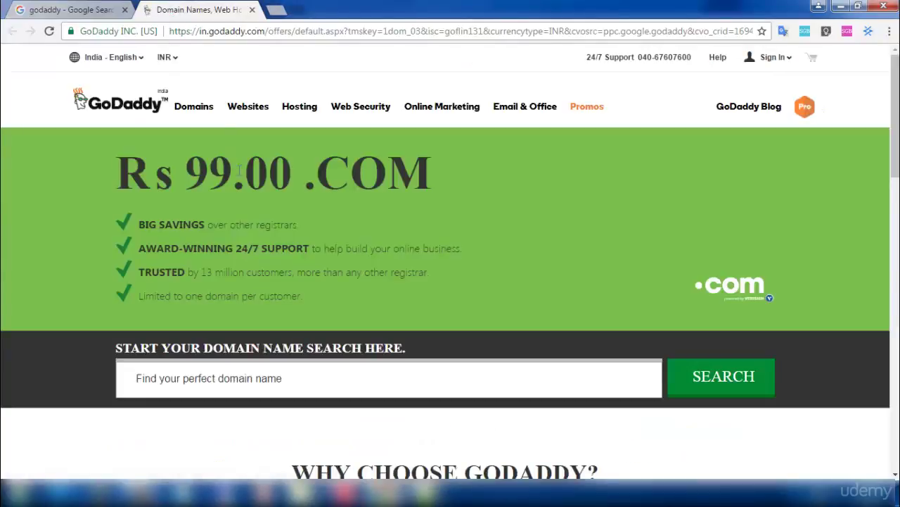
{"action": "scroll", "coordinate": [239, 170], "scroll_direction": "down", "scroll_amount": 2}
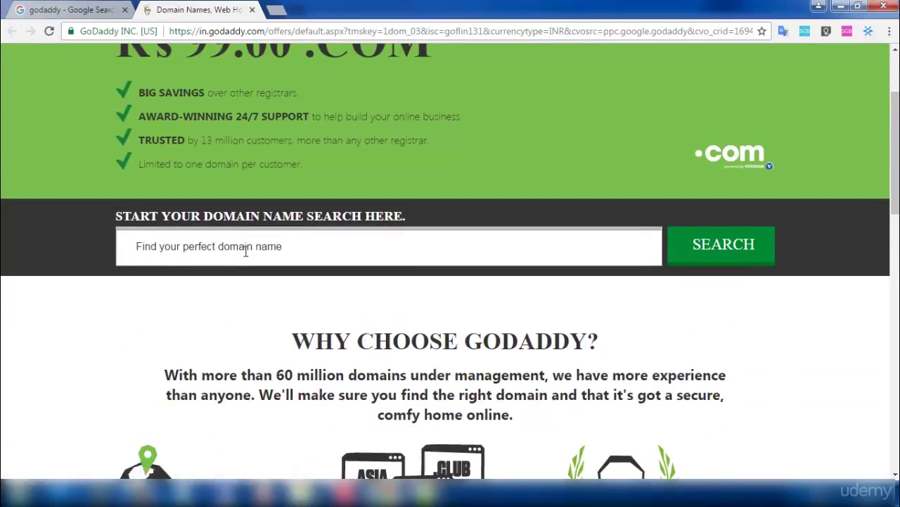
{"action": "left_click", "coordinate": [246, 252]}
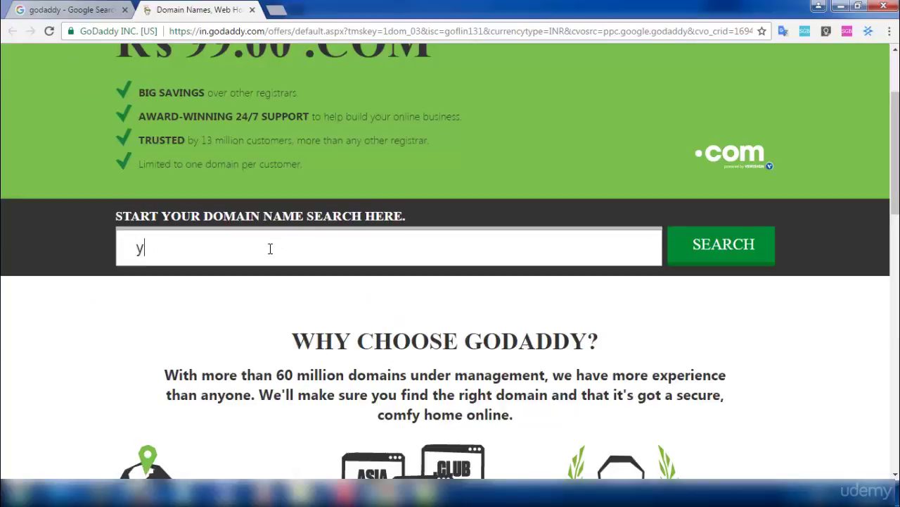
{"action": "type", "text": "y"}
{"action": "key", "text": "BackSpace"}
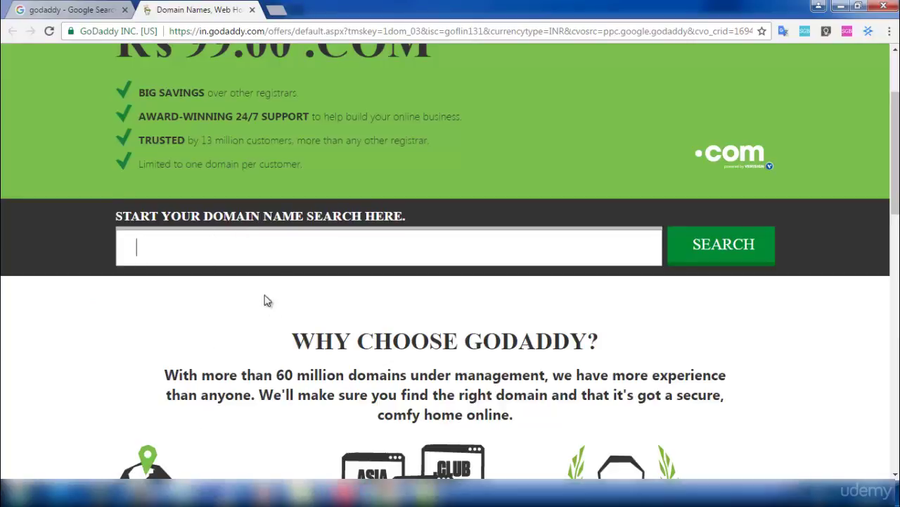
Enter 'iphone7pluscases.com' as the domain to look up, removing the spaces between words.
{"action": "type", "text": "iphone"}
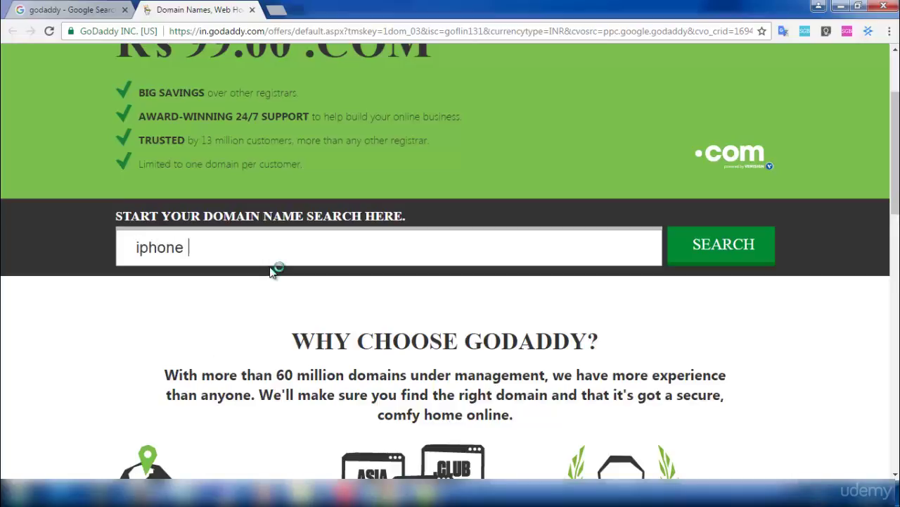
{"action": "type", "text": " 7 plus cases"}
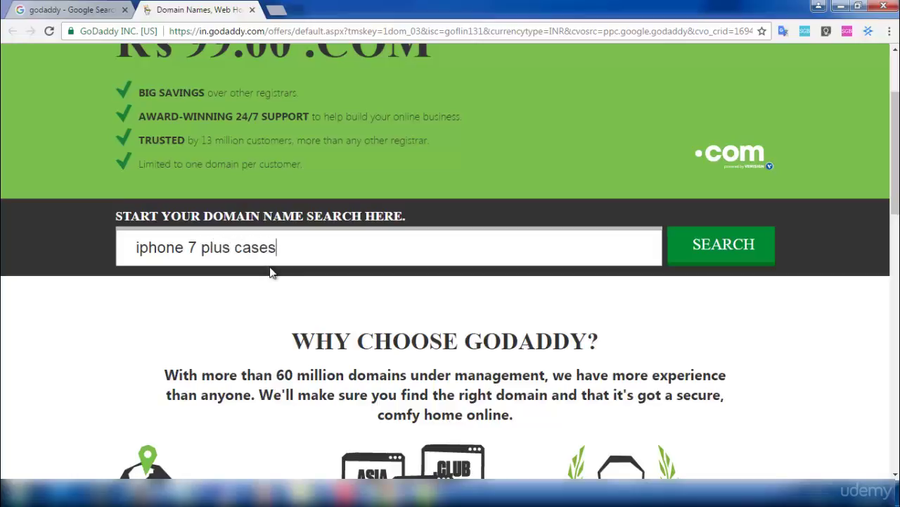
{"action": "left_click", "coordinate": [190, 247]}
{"action": "key", "text": "BackSpace"}
{"action": "left_click", "coordinate": [198, 248]}
{"action": "key", "text": "BackSpace"}
{"action": "left_click", "coordinate": [226, 248]}
{"action": "key", "text": "BackSpace"}
{"action": "left_click", "coordinate": [293, 246]}
{"action": "type", "text": ".com"}
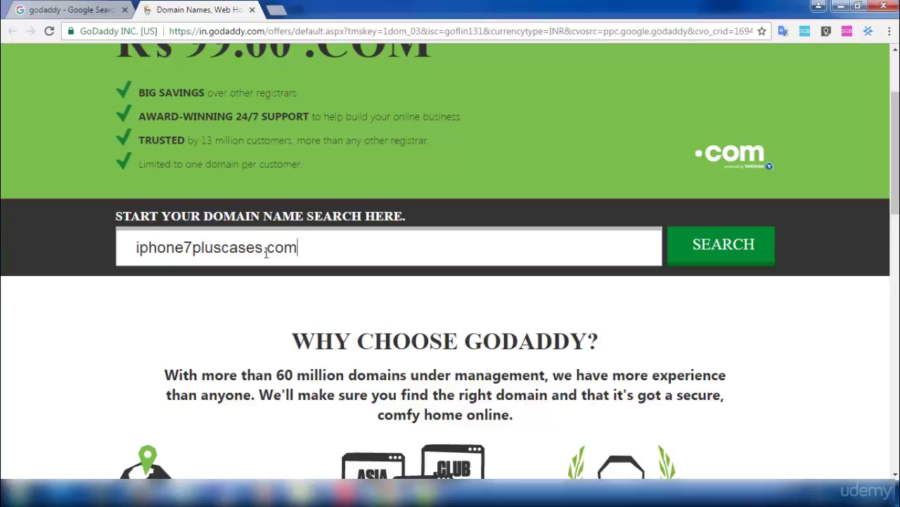
{"action": "left_click_drag", "start_coordinate": [266, 254], "coordinate": [292, 257]}
{"action": "left_click", "coordinate": [354, 244]}
Check iphone7pluscases.com, find it taken, and search 'buyiphone7pluscases.com' instead.
{"action": "left_click", "coordinate": [705, 249]}
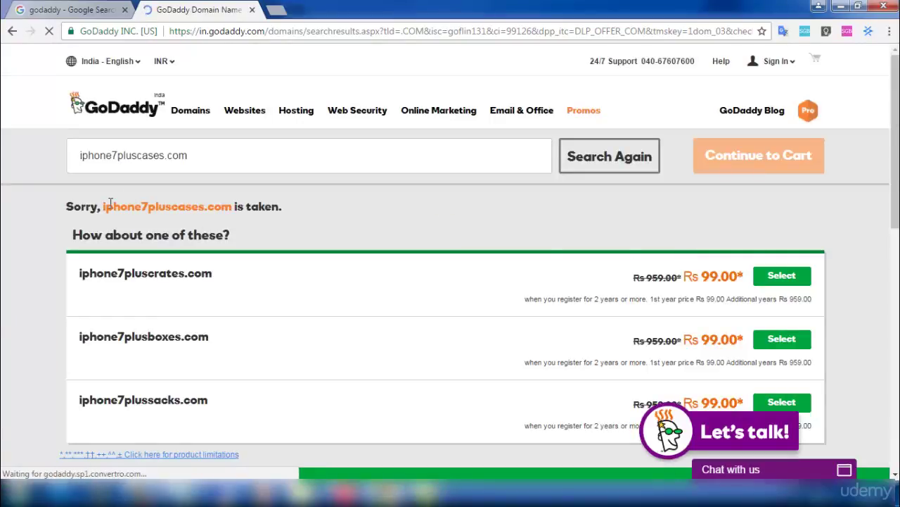
{"action": "left_click_drag", "start_coordinate": [113, 203], "coordinate": [216, 210]}
{"action": "left_click", "coordinate": [82, 161]}
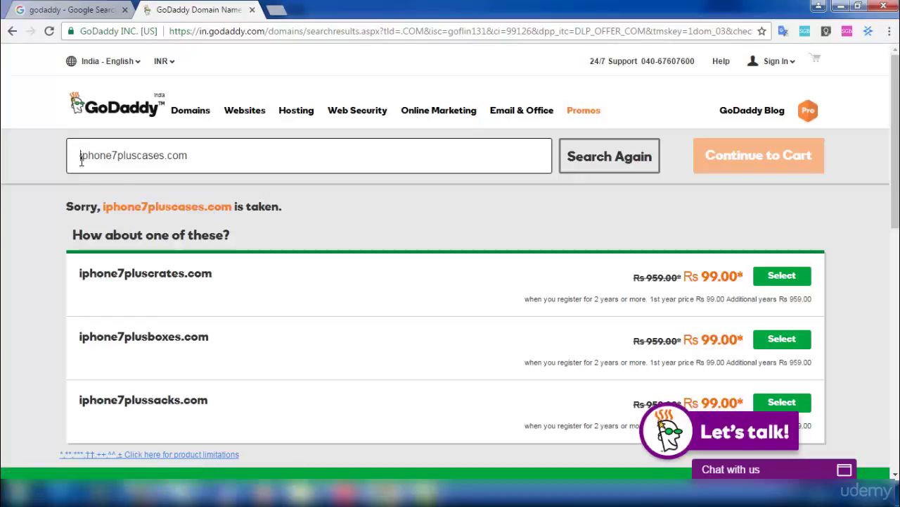
{"action": "type", "text": "buy"}
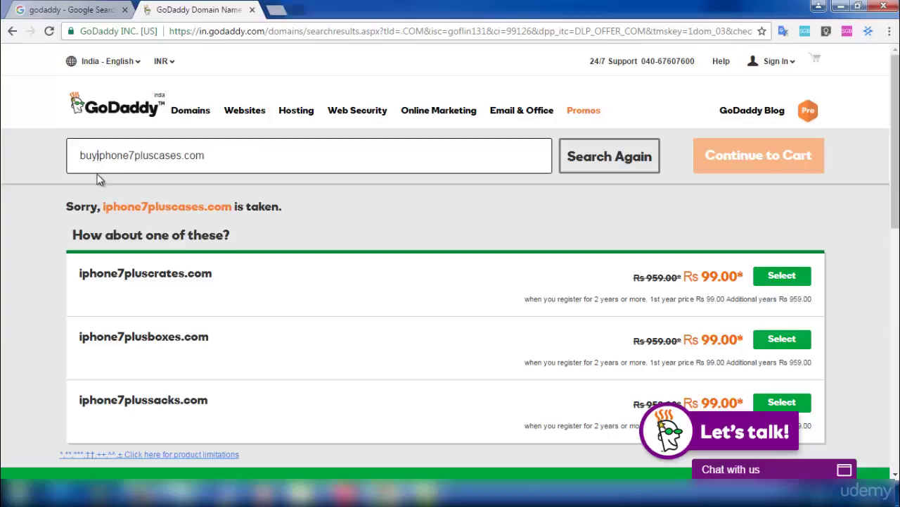
{"action": "left_click", "coordinate": [584, 164]}
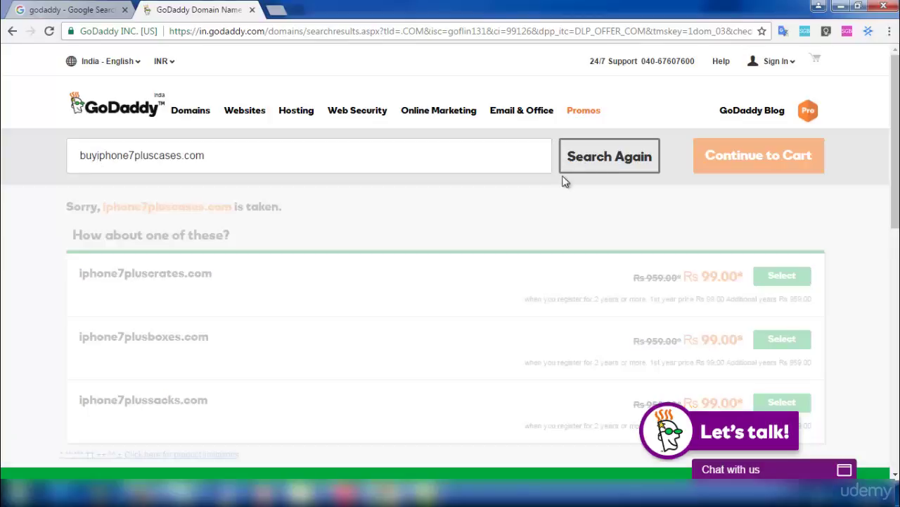
Re-run the search for buyiphone7pluscases.com and select it for registration at Rs 99.00.
{"action": "left_click_drag", "start_coordinate": [97, 157], "coordinate": [79, 158]}
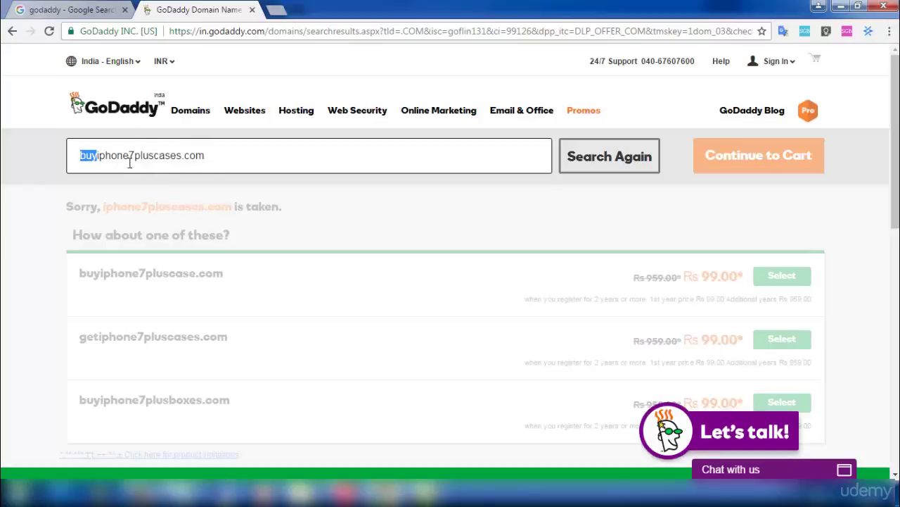
{"action": "left_click_drag", "start_coordinate": [97, 154], "coordinate": [230, 149]}
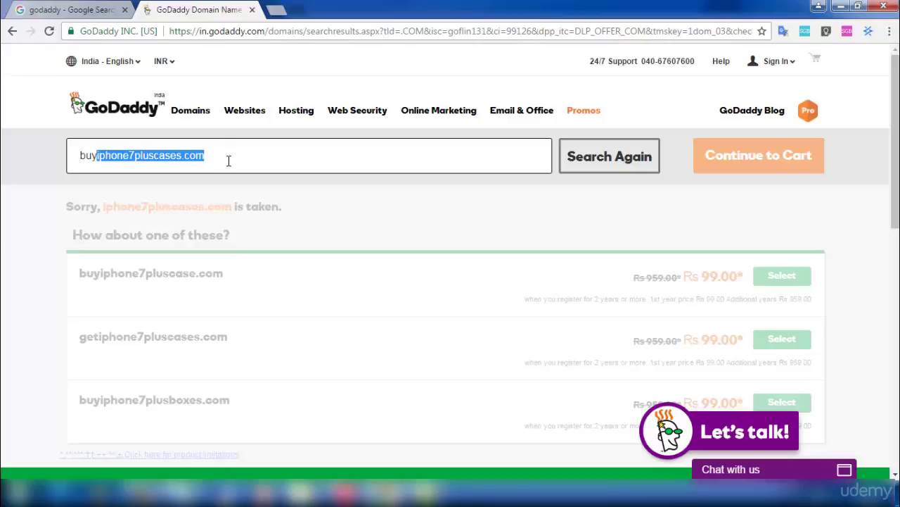
{"action": "left_click", "coordinate": [344, 157]}
{"action": "left_click", "coordinate": [583, 157]}
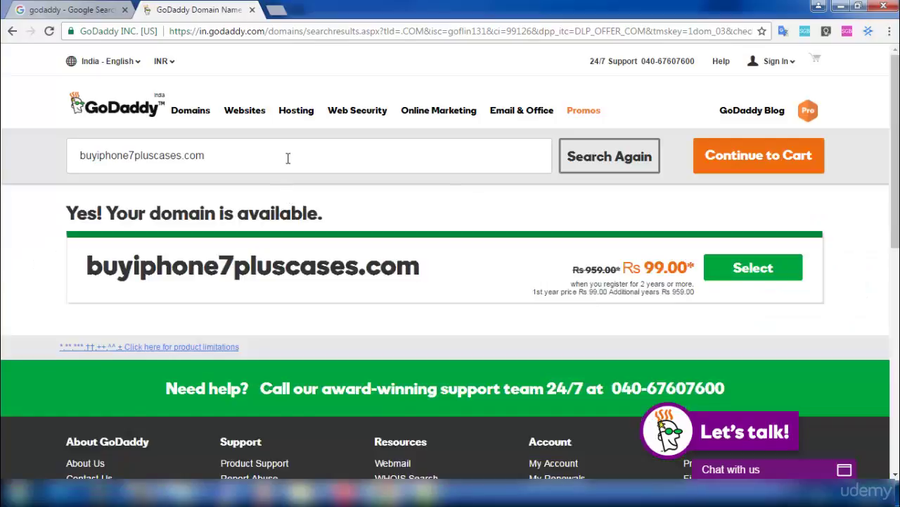
{"action": "left_click", "coordinate": [228, 155]}
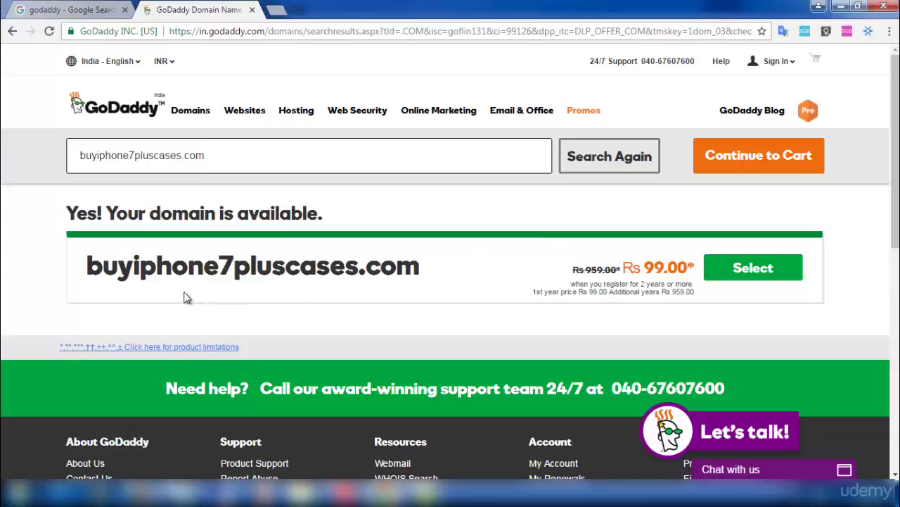
{"action": "left_click", "coordinate": [658, 271]}
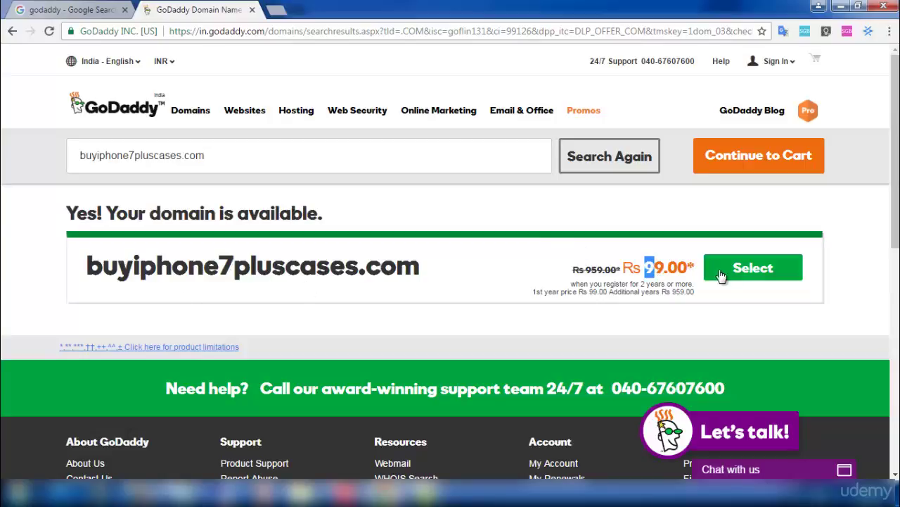
{"action": "left_click", "coordinate": [728, 271]}
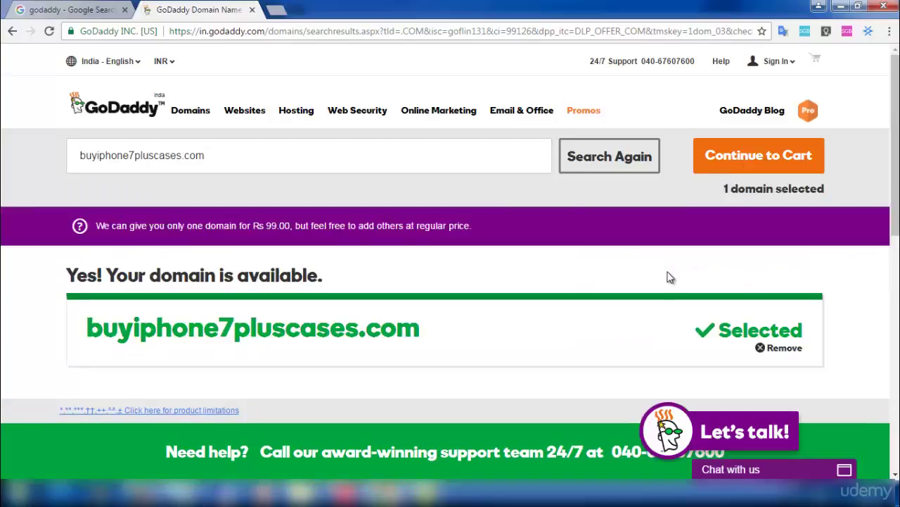
In the cart, set buyiphone7pluscases.com's term to 1 Year and proceed to checkout.
{"action": "left_click", "coordinate": [753, 162]}
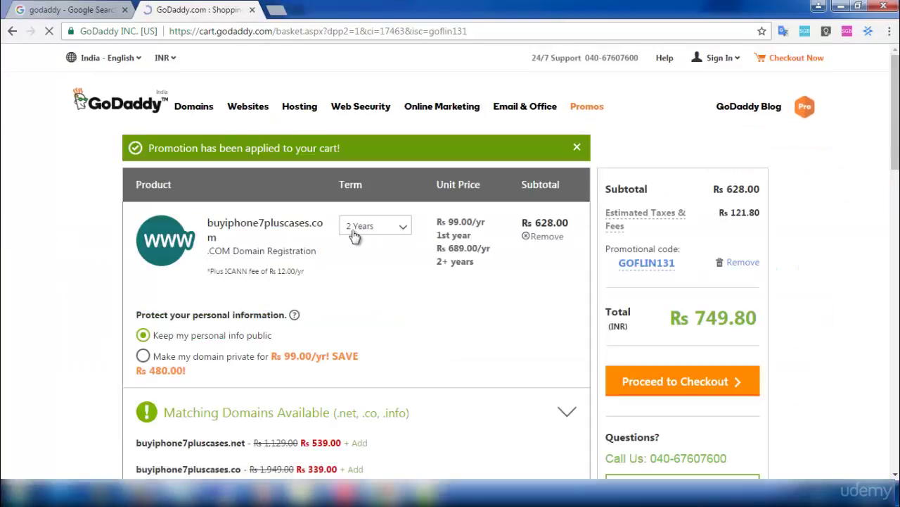
{"action": "left_click", "coordinate": [370, 229]}
{"action": "left_click", "coordinate": [361, 248]}
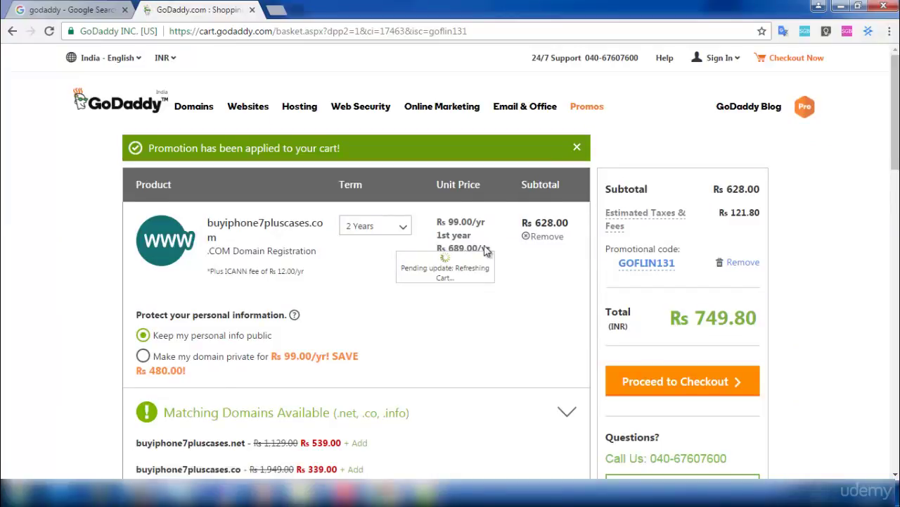
{"action": "scroll", "coordinate": [629, 310], "scroll_direction": "down", "scroll_amount": 1}
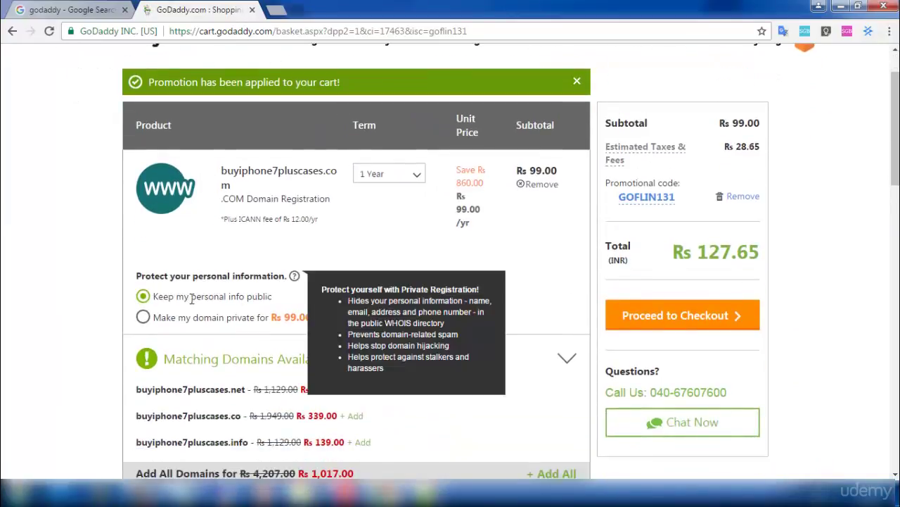
{"action": "scroll", "coordinate": [493, 253], "scroll_direction": "down", "scroll_amount": 1}
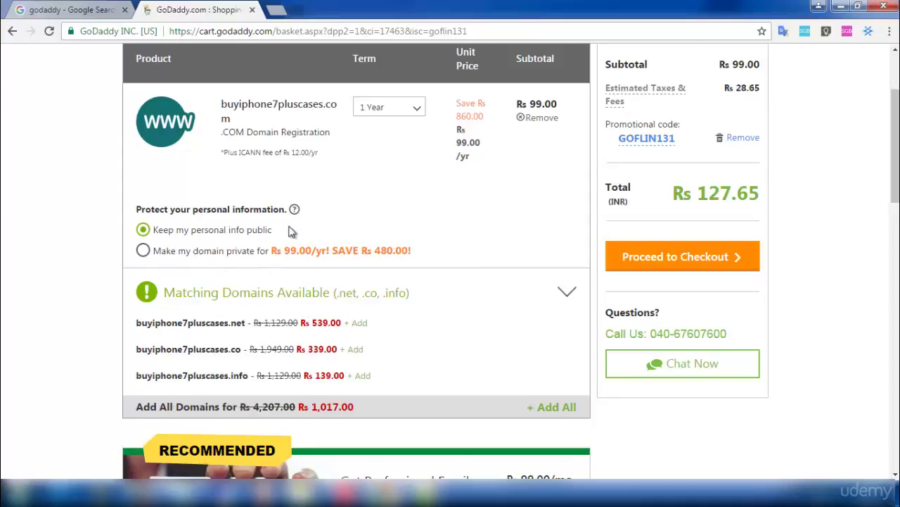
{"action": "left_click", "coordinate": [619, 261]}
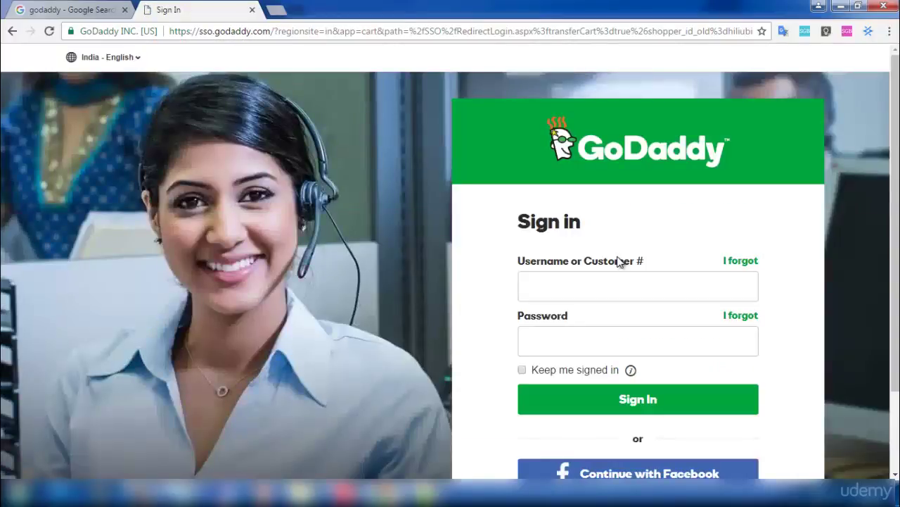
Start a new GoDaddy account and enter the user's e-mail address.
{"action": "scroll", "coordinate": [618, 262], "scroll_direction": "down", "scroll_amount": 2}
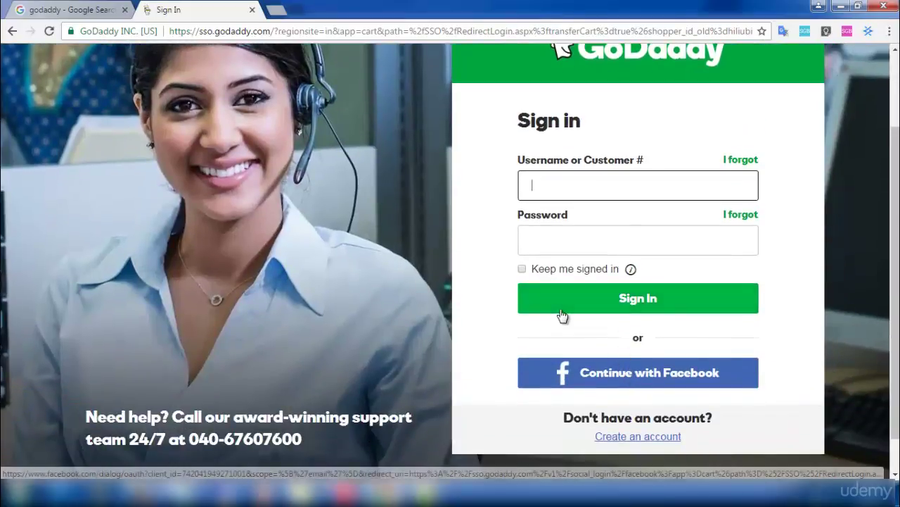
{"action": "scroll", "coordinate": [561, 315], "scroll_direction": "down", "scroll_amount": 1}
{"action": "left_click", "coordinate": [638, 394]}
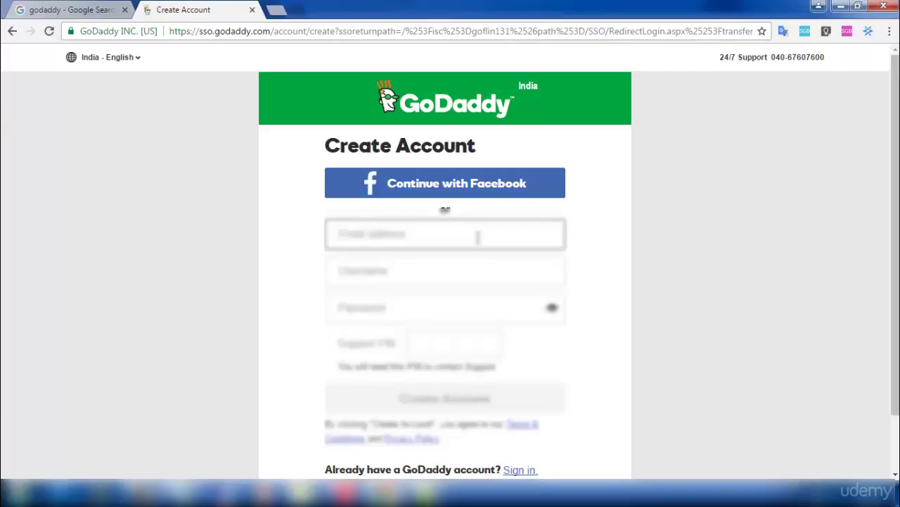
{"action": "type", "text": "s"}
{"action": "key", "text": "BackSpace"}
{"action": "key", "text": "BackSpace"}
{"action": "key", "text": "BackSpace"}
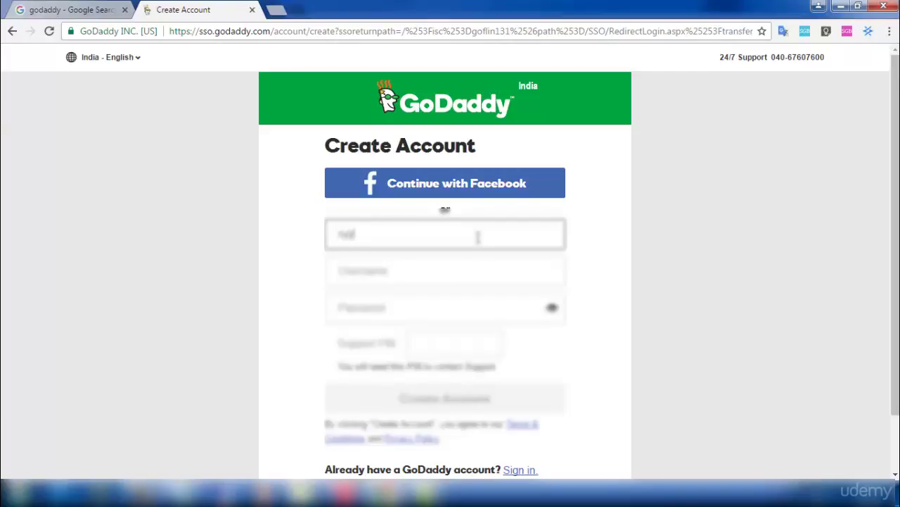
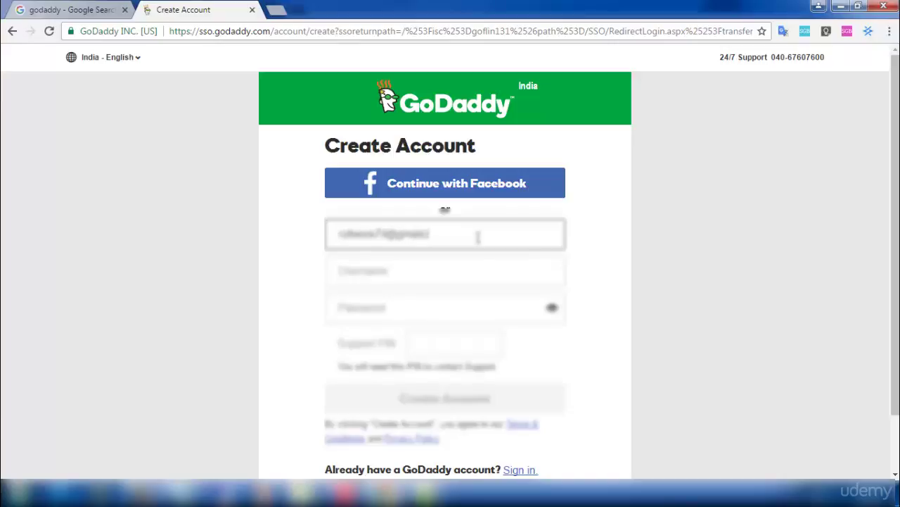
{"action": "key", "text": "Tab"}
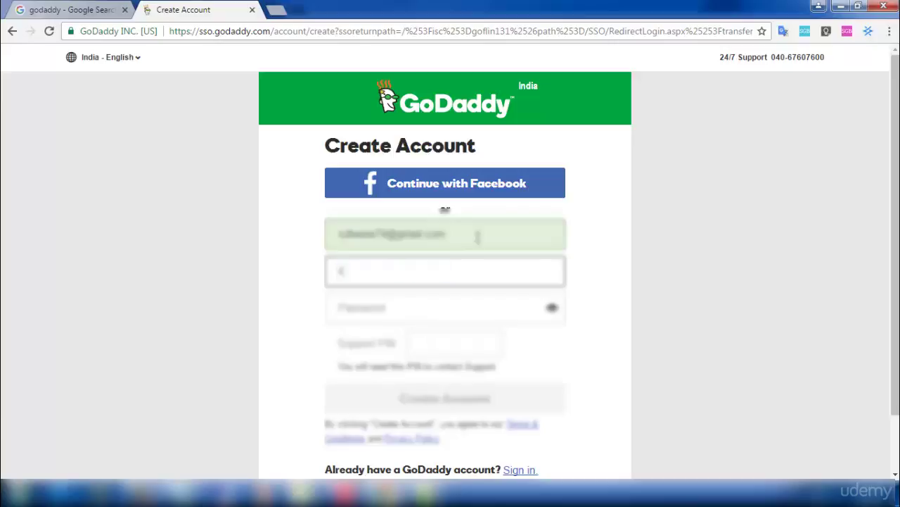
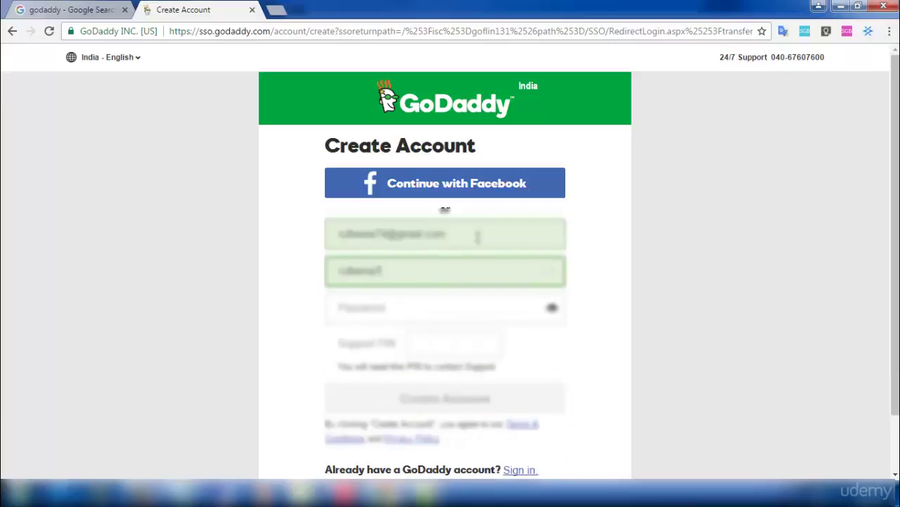
Fill in the username, account password and four-digit support PIN.
{"action": "key", "text": "Tab"}
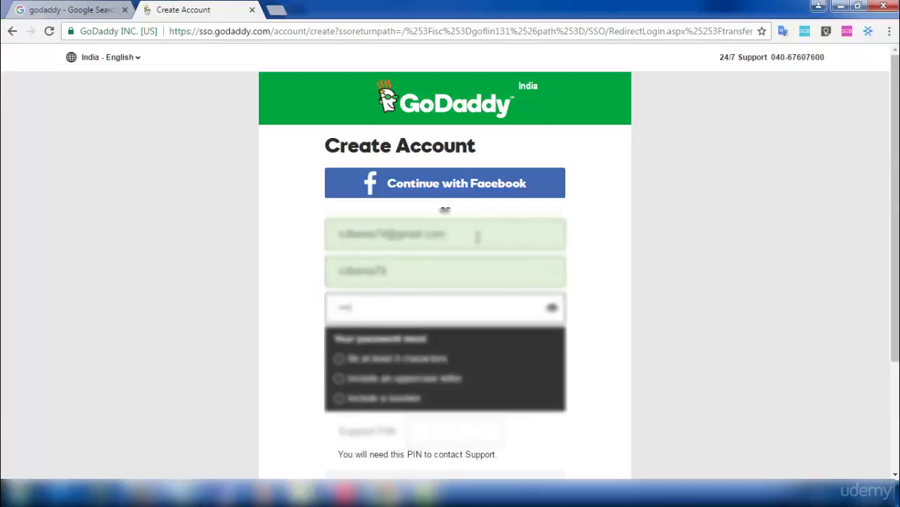
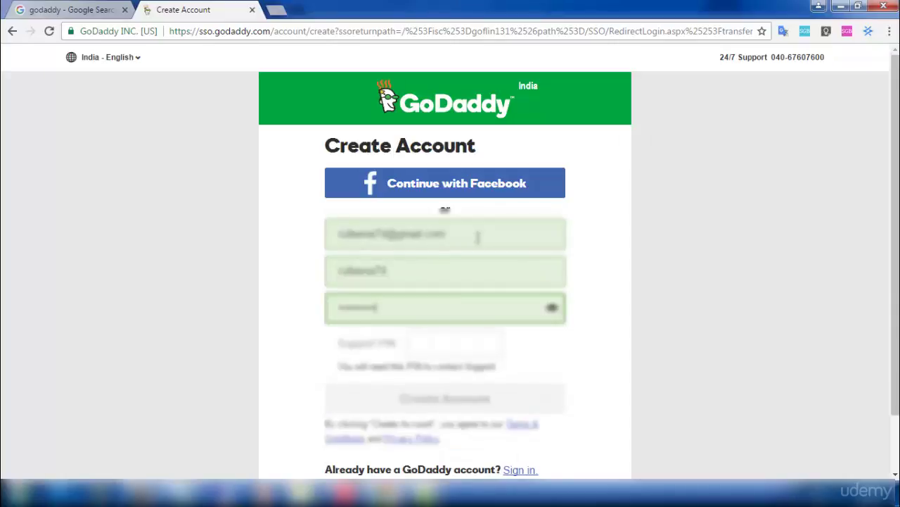
{"action": "left_click", "coordinate": [435, 347]}
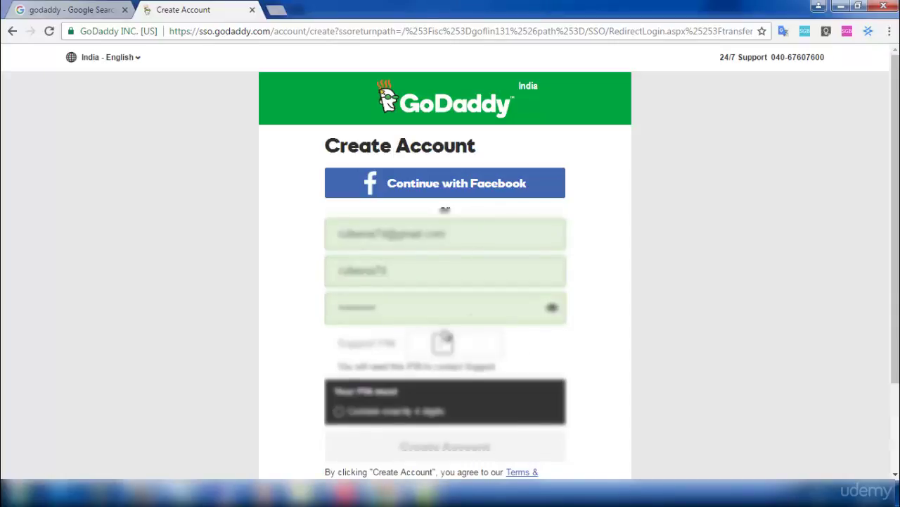
{"action": "left_click", "coordinate": [442, 343]}
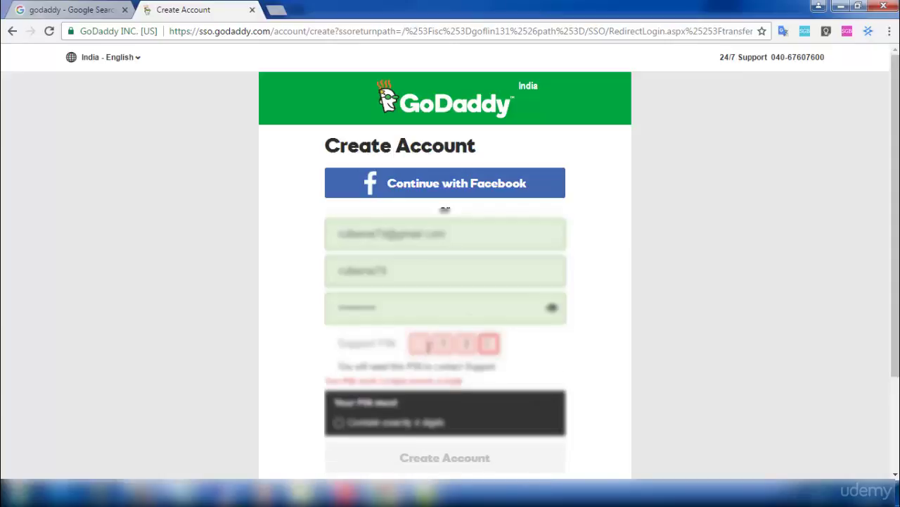
{"action": "type", "text": "1"}
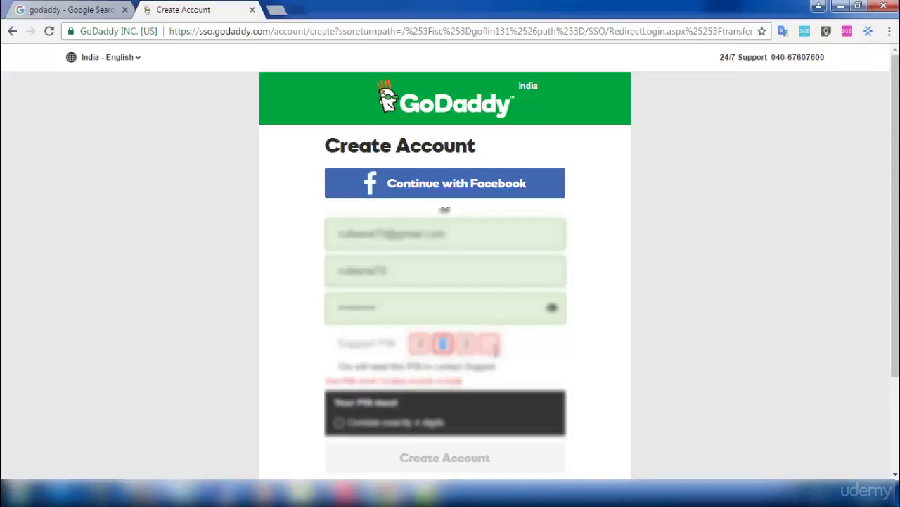
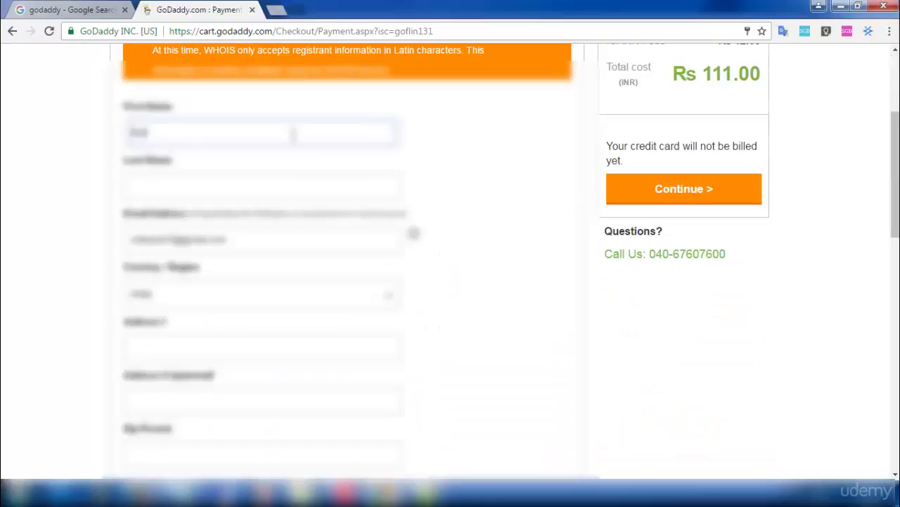
Finish the first name and enter the registrant's last name.
{"action": "key", "text": "Tab"}
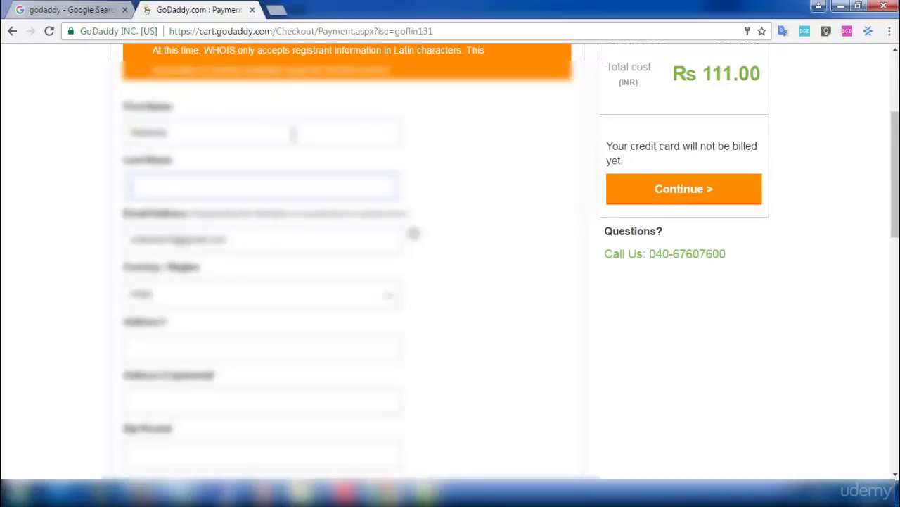
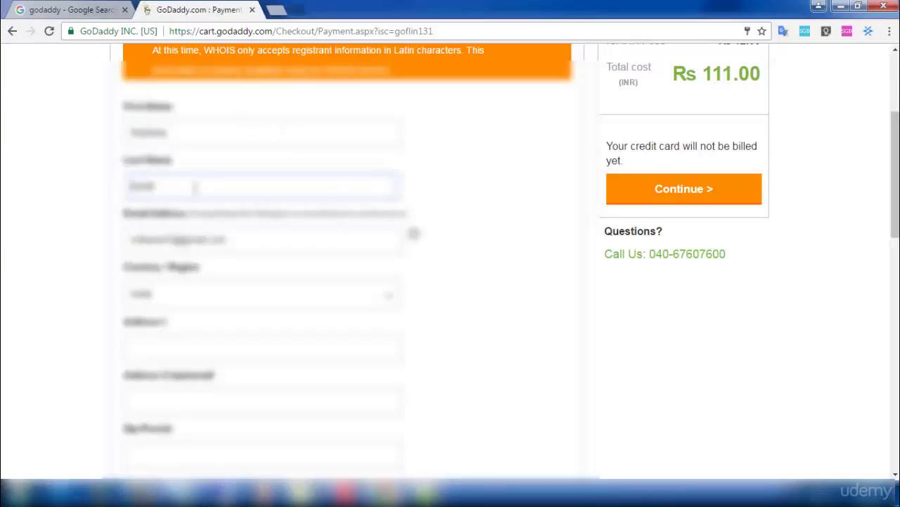
{"action": "left_click", "coordinate": [204, 236]}
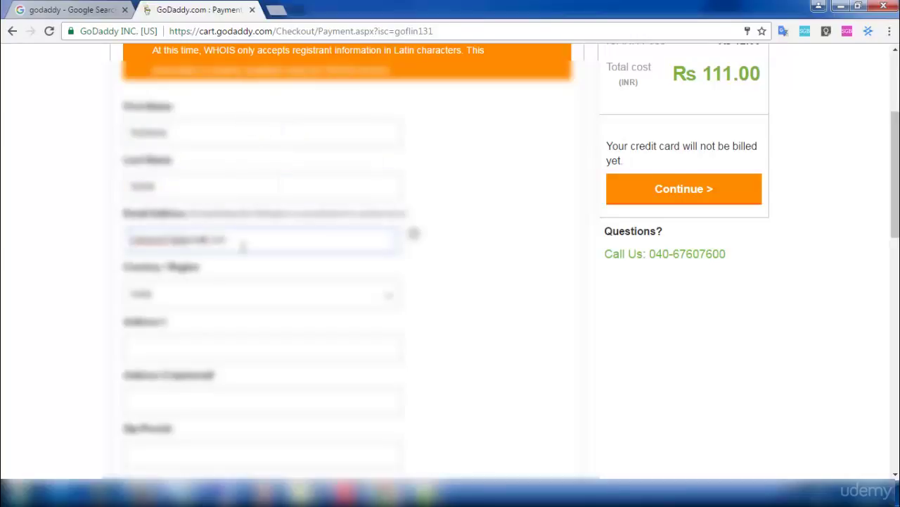
{"action": "scroll", "coordinate": [242, 246], "scroll_direction": "down", "scroll_amount": 1}
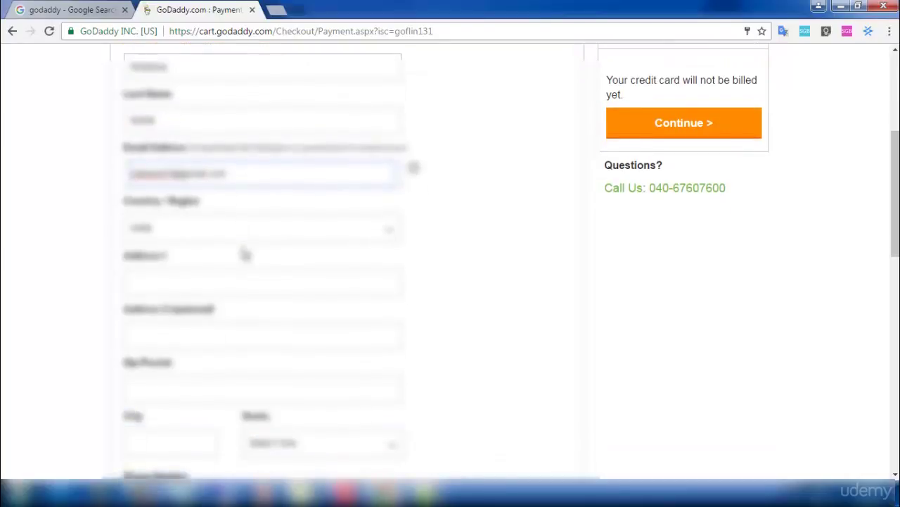
Enter the registrant's street address in Address 1.
{"action": "left_click", "coordinate": [227, 282]}
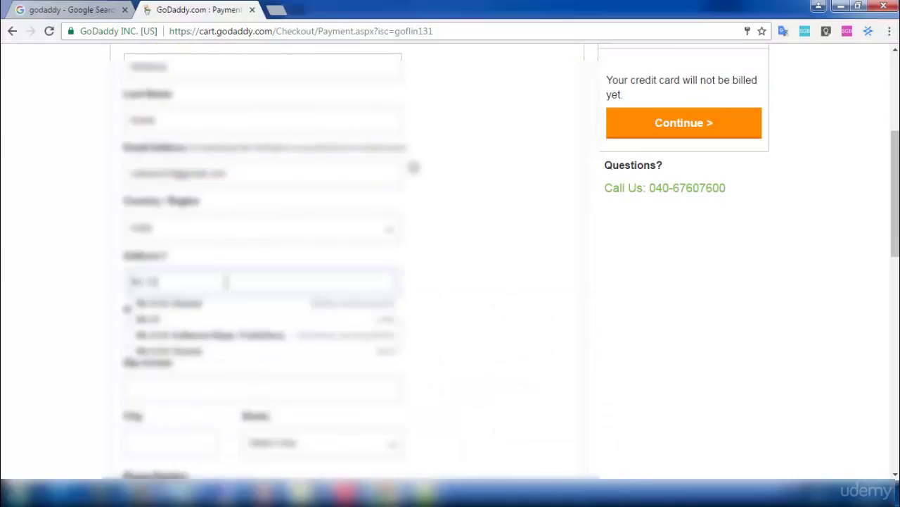
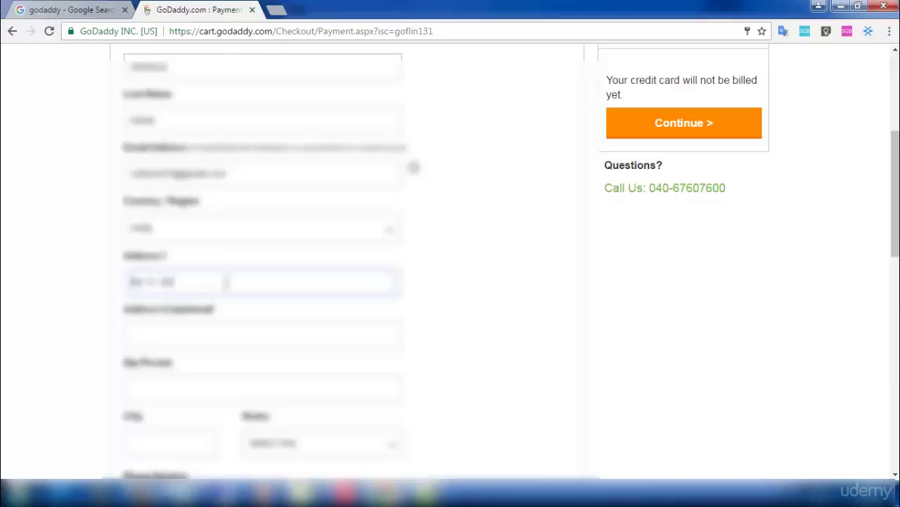
{"action": "scroll", "coordinate": [222, 288], "scroll_direction": "down", "scroll_amount": 1}
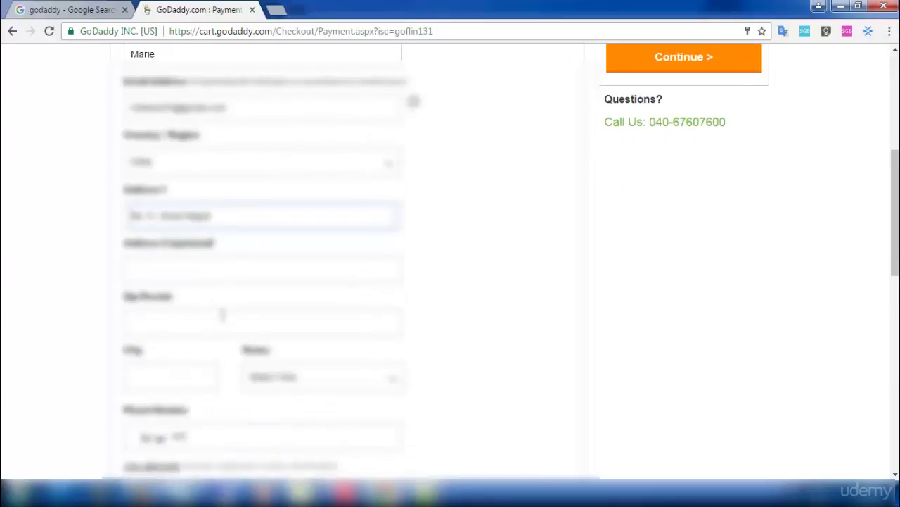
Enter the registrant's postal code, correcting a mistyped digit.
{"action": "left_click", "coordinate": [227, 323]}
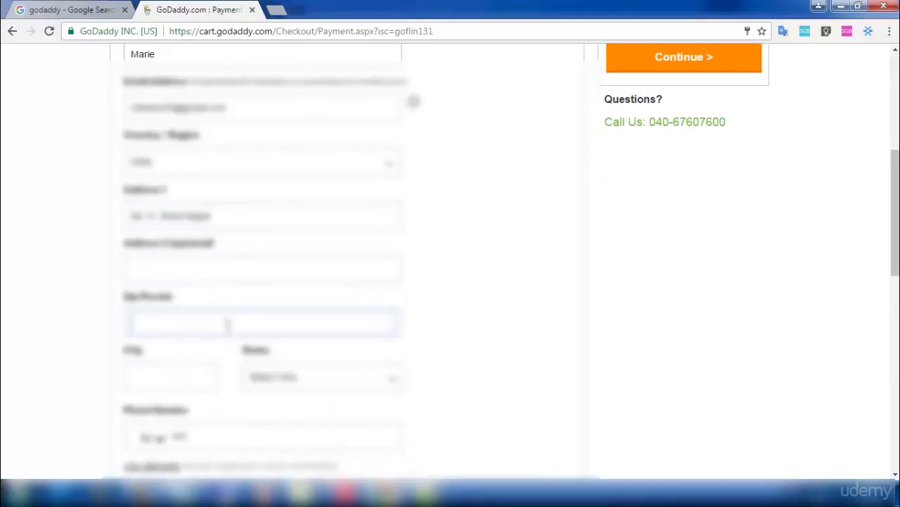
{"action": "type", "text": "6000"}
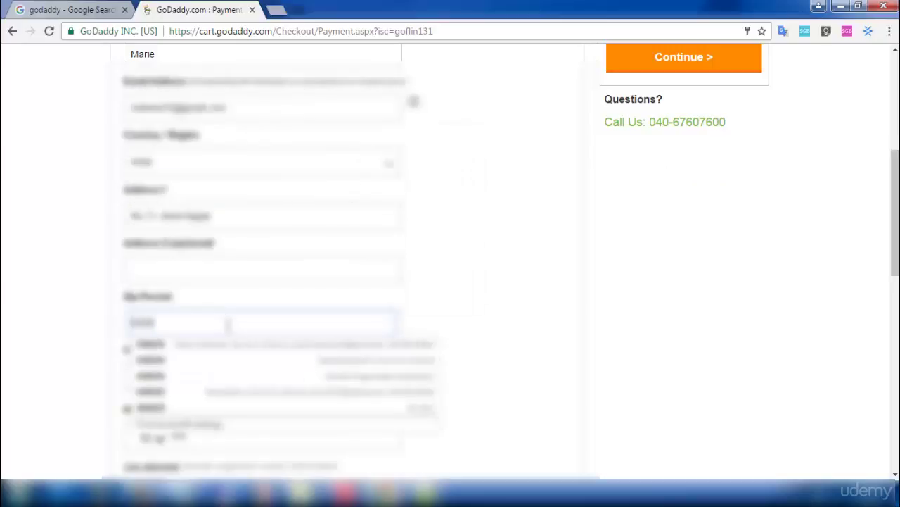
{"action": "type", "text": "40"}
{"action": "key", "text": "BackSpace"}
{"action": "type", "text": "0"}
{"action": "left_click", "coordinate": [91, 326]}
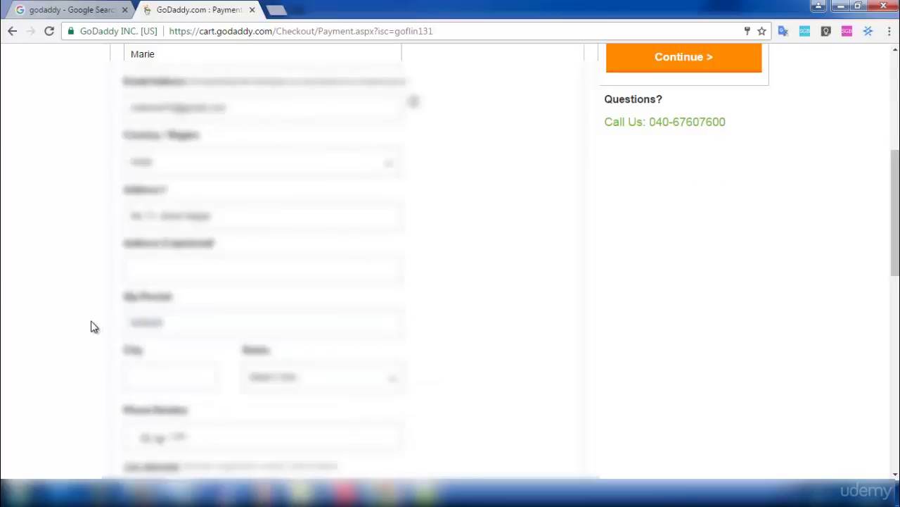
{"action": "scroll", "coordinate": [90, 326], "scroll_direction": "down", "scroll_amount": 1}
{"action": "left_click", "coordinate": [169, 315]}
Enter the registrant's city and select their state from the State list.
{"action": "type", "text": "Chenn"}
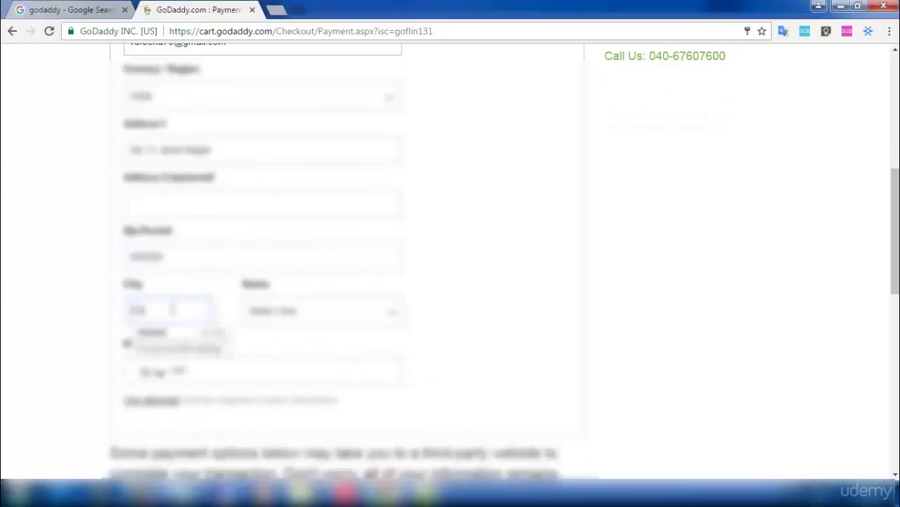
{"action": "type", "text": "ai"}
{"action": "left_click", "coordinate": [279, 310]}
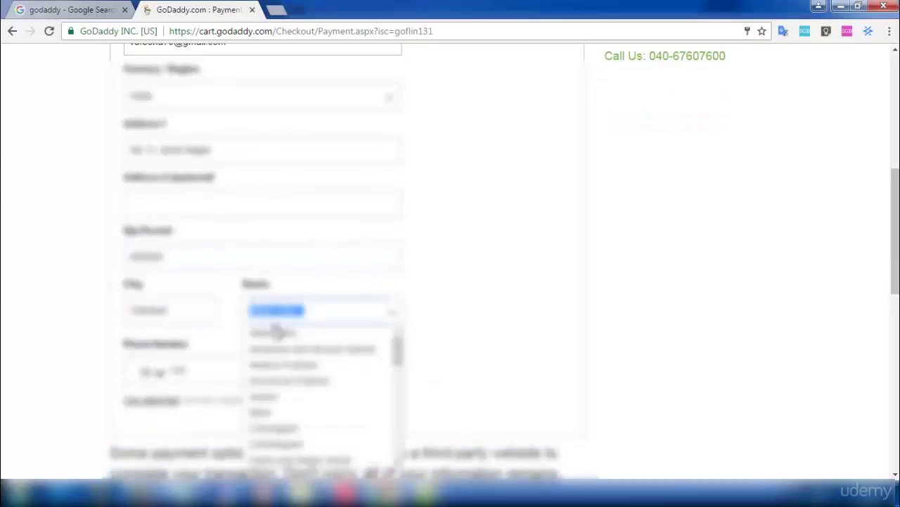
{"action": "key", "text": "t"}
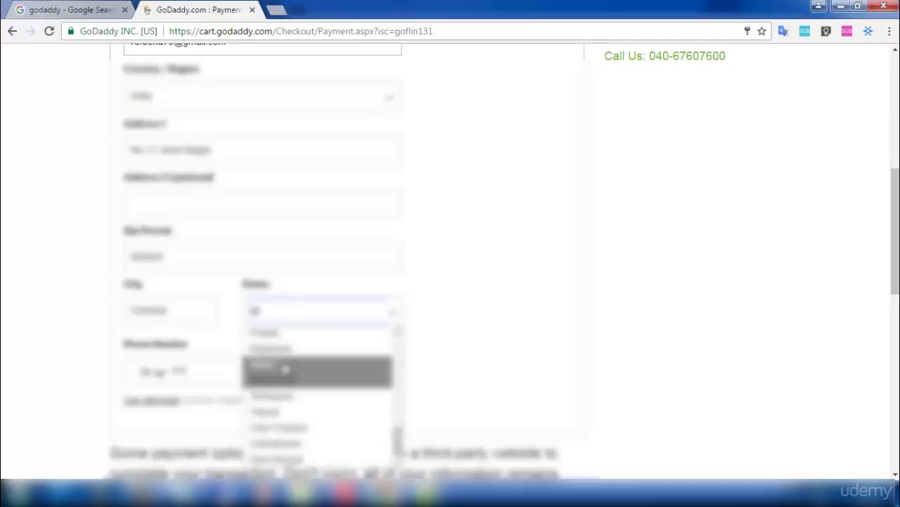
{"action": "left_click", "coordinate": [285, 381]}
Enter the registrant's phone number.
{"action": "left_click", "coordinate": [202, 373]}
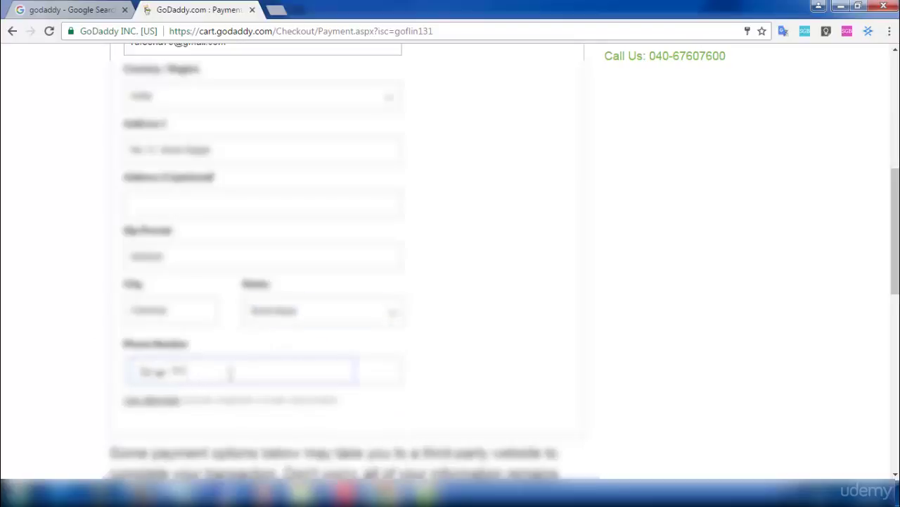
{"action": "key", "text": "BackSpace"}
{"action": "key", "text": "BackSpace"}
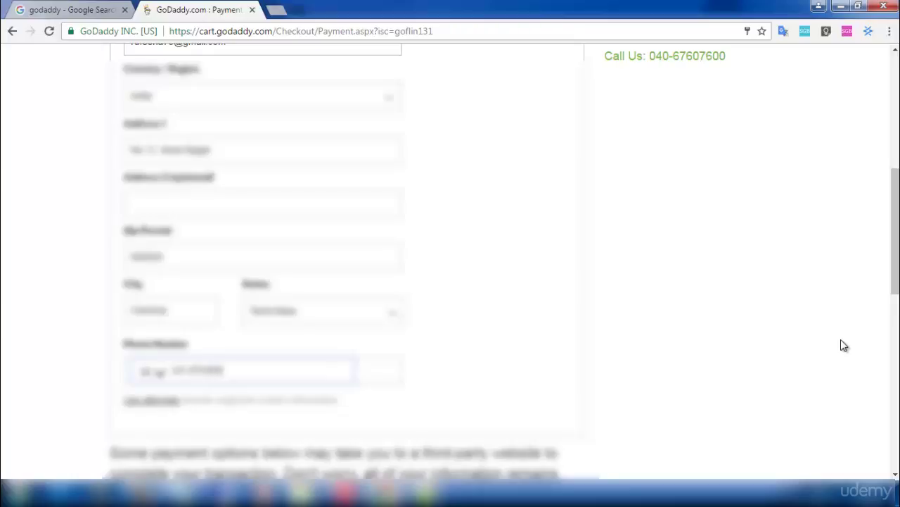
Scroll to Payment Information and visit the card number and security code fields.
{"action": "scroll", "coordinate": [739, 253], "scroll_direction": "down", "scroll_amount": 3}
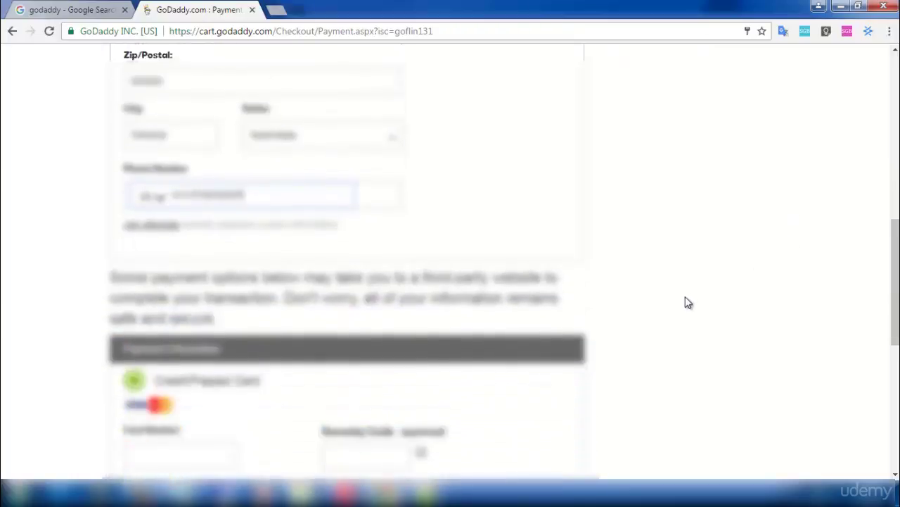
{"action": "scroll", "coordinate": [314, 251], "scroll_direction": "up", "scroll_amount": 1}
{"action": "scroll", "coordinate": [314, 250], "scroll_direction": "up", "scroll_amount": 4}
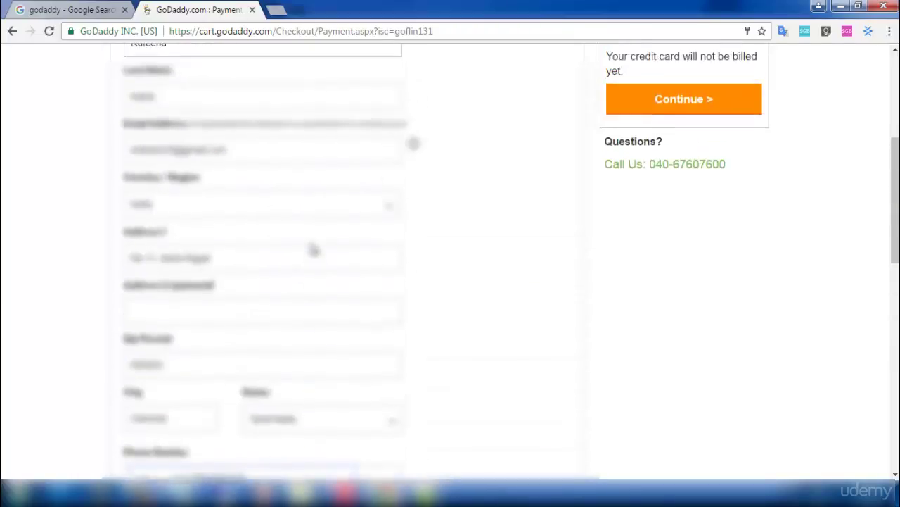
{"action": "scroll", "coordinate": [311, 243], "scroll_direction": "down", "scroll_amount": 6}
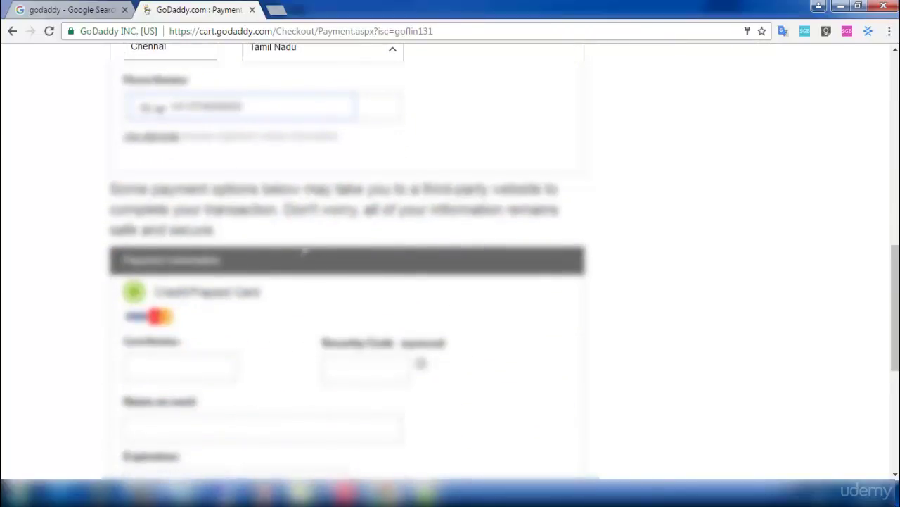
{"action": "scroll", "coordinate": [310, 253], "scroll_direction": "down", "scroll_amount": 3}
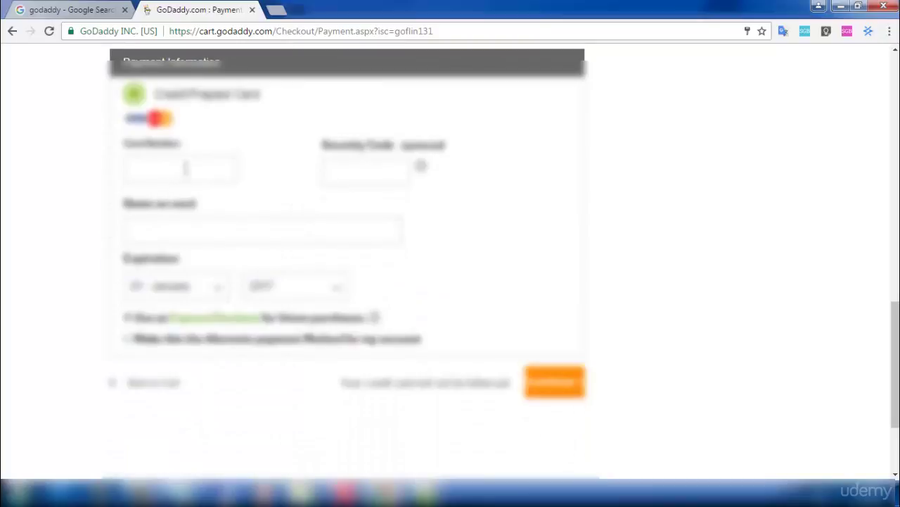
{"action": "left_click", "coordinate": [183, 172]}
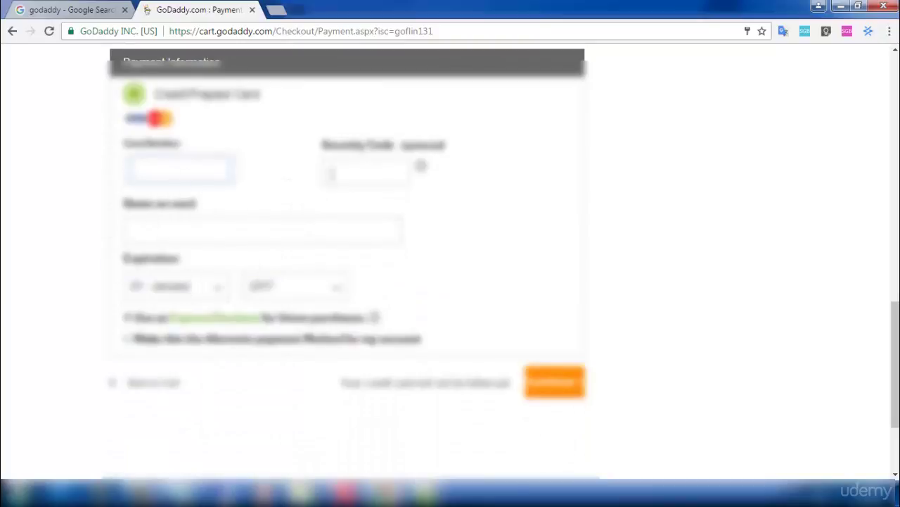
{"action": "left_click", "coordinate": [331, 175]}
Paste the card number and enter the cardholder's name on the card.
{"action": "left_click", "coordinate": [260, 243]}
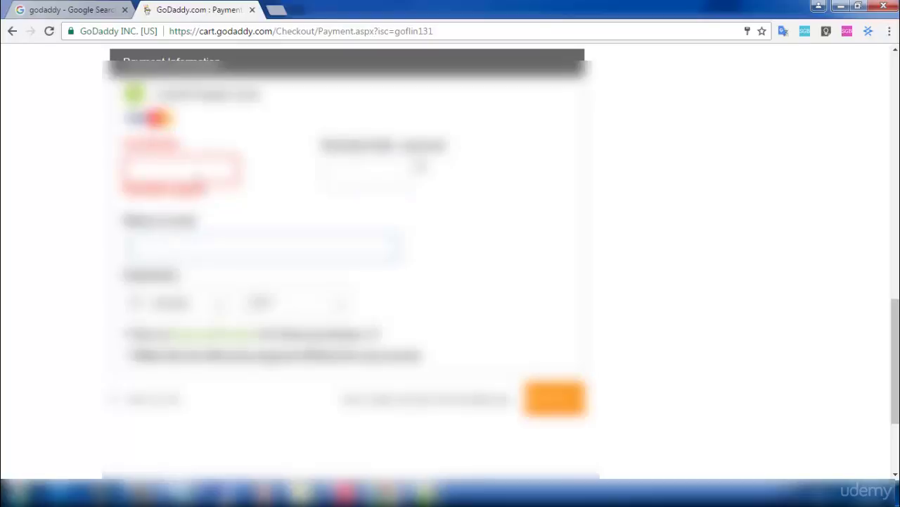
{"action": "type", "text": "John Doe"}
{"action": "key", "text": "ctrl+a"}
{"action": "key", "text": "BackSpace"}
{"action": "left_click", "coordinate": [180, 168]}
{"action": "key", "text": "ctrl+v"}
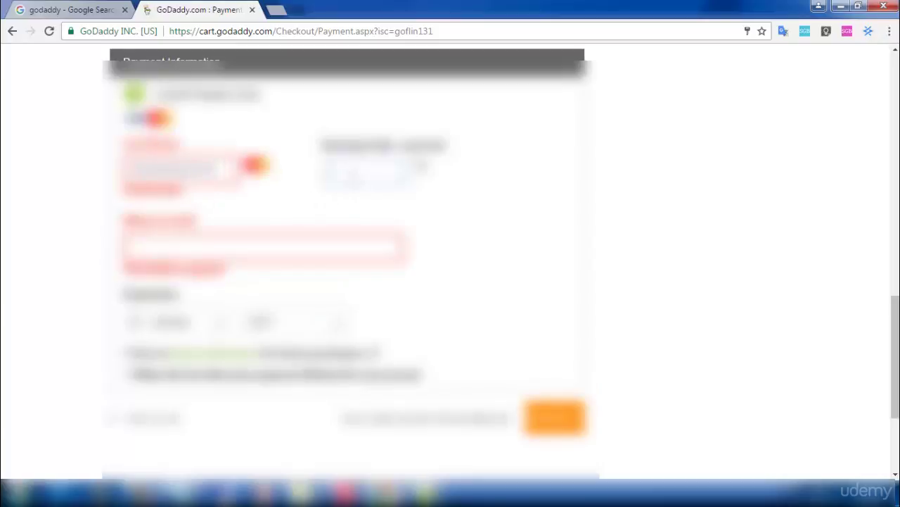
{"action": "left_click", "coordinate": [241, 258]}
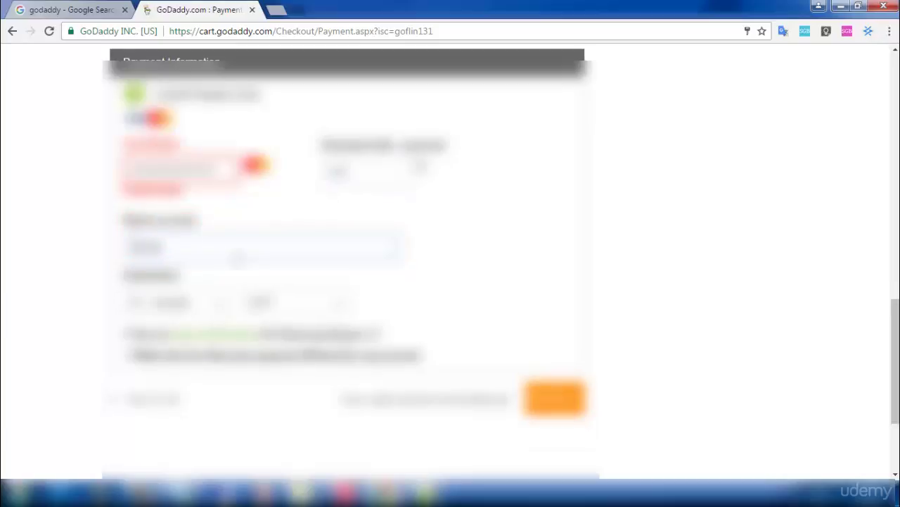
{"action": "type", "text": "John Doeoe"}
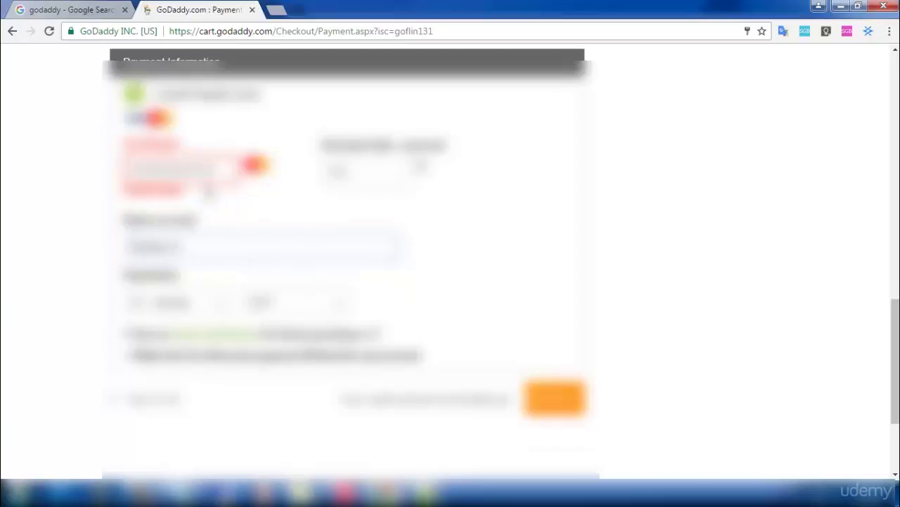
Choose the card's expiration month and year from their dropdowns.
{"action": "scroll", "coordinate": [407, 273], "scroll_direction": "down", "scroll_amount": 2}
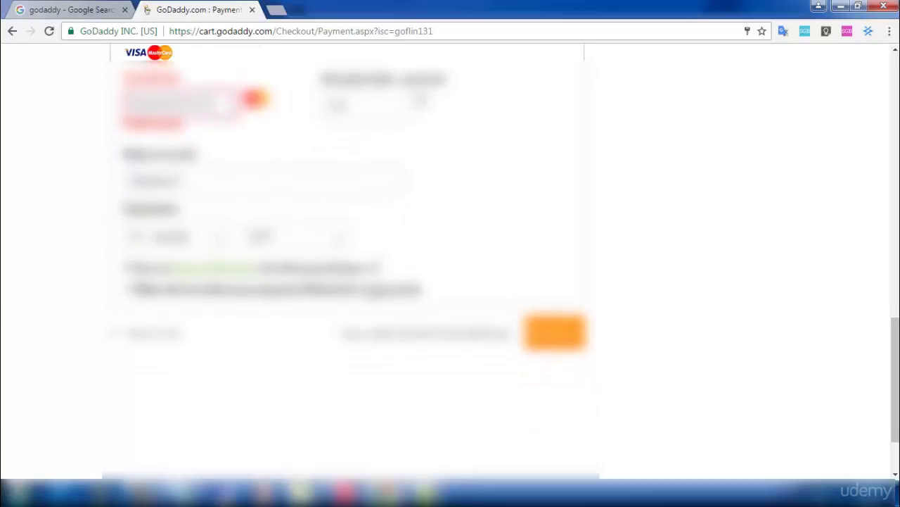
{"action": "left_click", "coordinate": [169, 236]}
{"action": "left_click", "coordinate": [169, 267]}
{"action": "left_click", "coordinate": [268, 237]}
{"action": "left_click", "coordinate": [268, 281]}
{"action": "scroll", "coordinate": [537, 274], "scroll_direction": "up", "scroll_amount": 3}
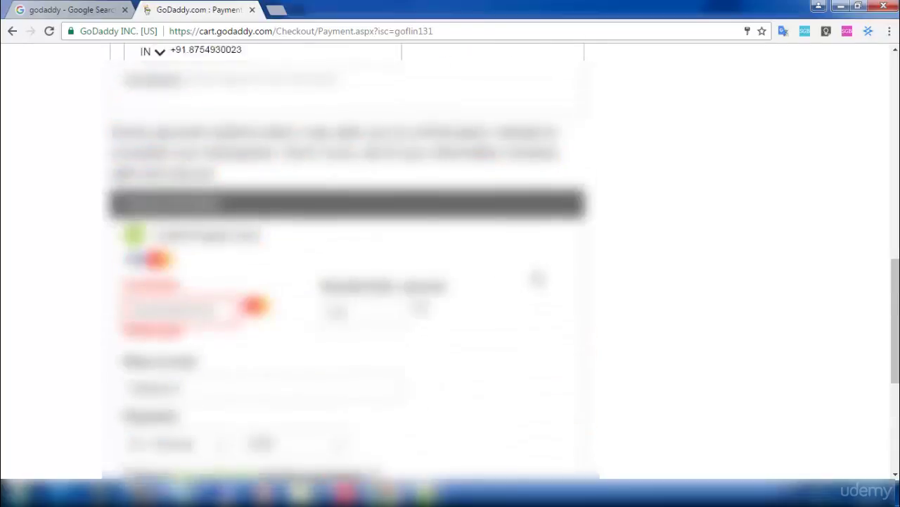
{"action": "scroll", "coordinate": [537, 275], "scroll_direction": "up", "scroll_amount": 5}
{"action": "scroll", "coordinate": [537, 274], "scroll_direction": "down", "scroll_amount": 5}
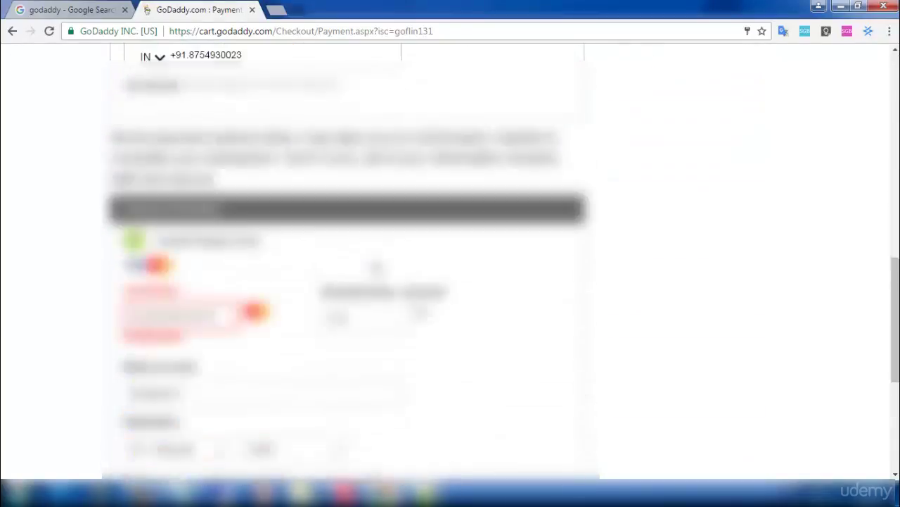
{"action": "scroll", "coordinate": [538, 274], "scroll_direction": "down", "scroll_amount": 2}
{"action": "scroll", "coordinate": [538, 275], "scroll_direction": "up", "scroll_amount": 10}
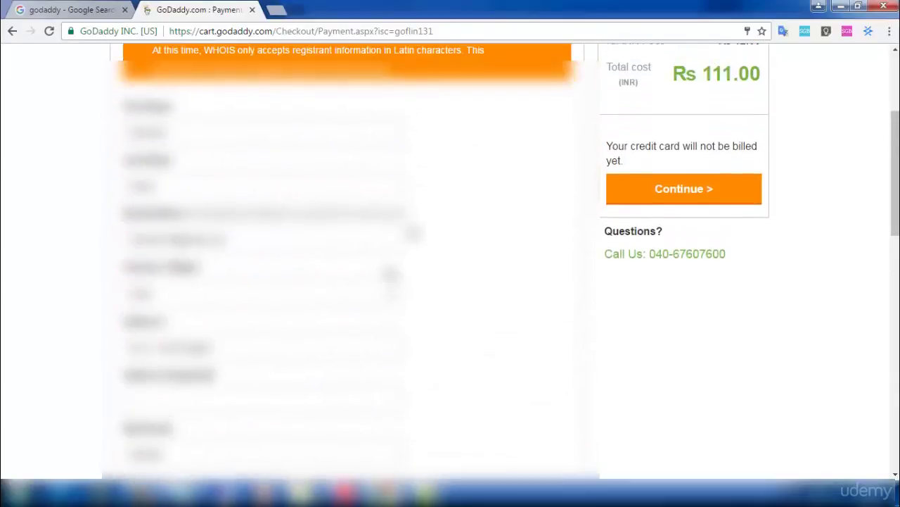